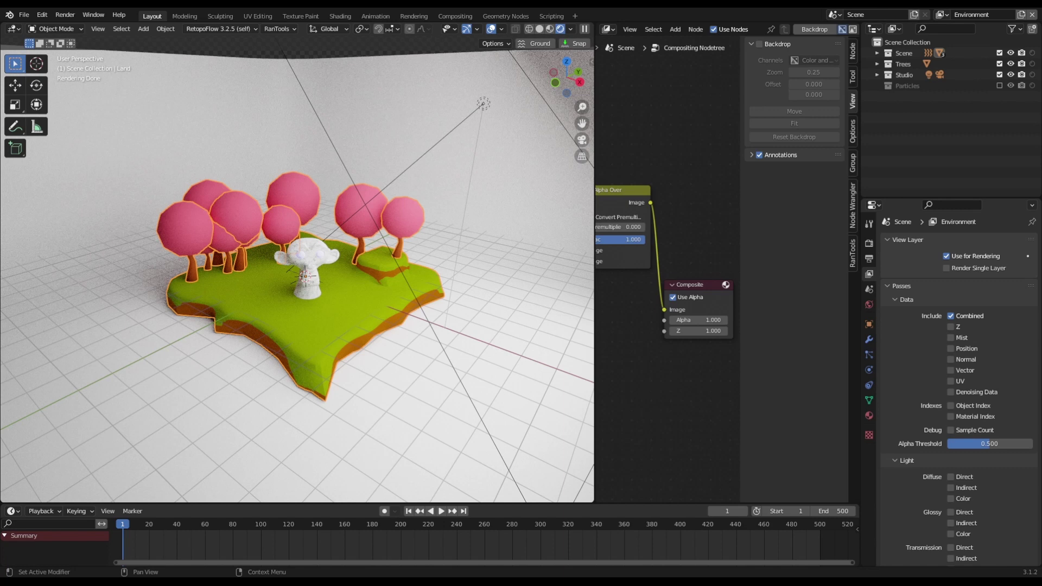
Examine the island scene from several angles, checking the monkey monument and the land with its trees
mouse_move(396, 375)
middle_mouse_down()
mouse_move(410, 318)
mouse_move(425, 371)
mouse_move(324, 366)
mouse_move(390, 376)
middle_mouse_up()
scroll(426, 375, "up", 6)
scroll(372, 369, "down", 5)
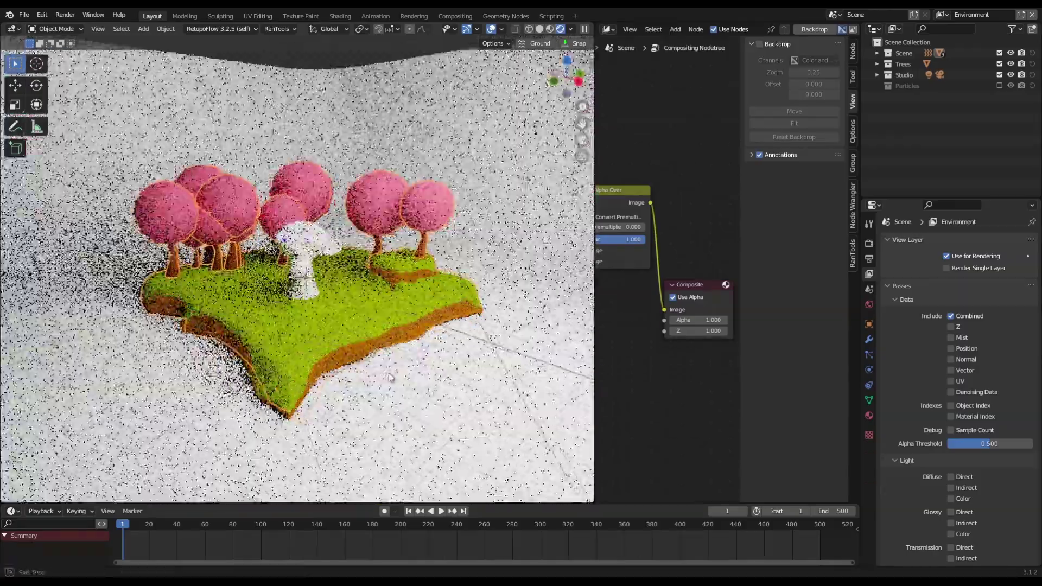
scroll(390, 376, "up", 4)
scroll(408, 389, "down", 1)
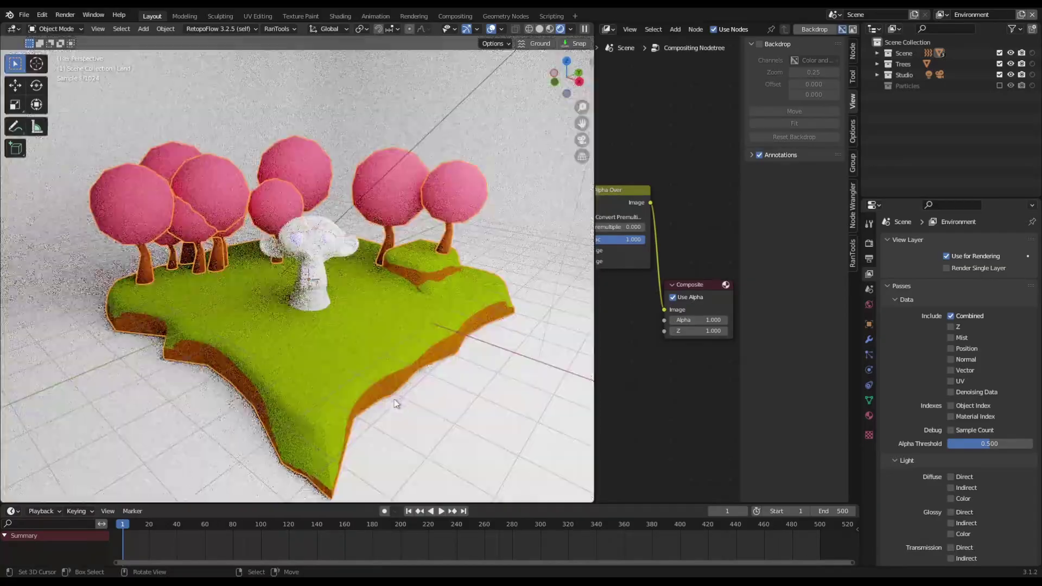
middle_click_drag(286, 316, 333, 282)
left_click(341, 263)
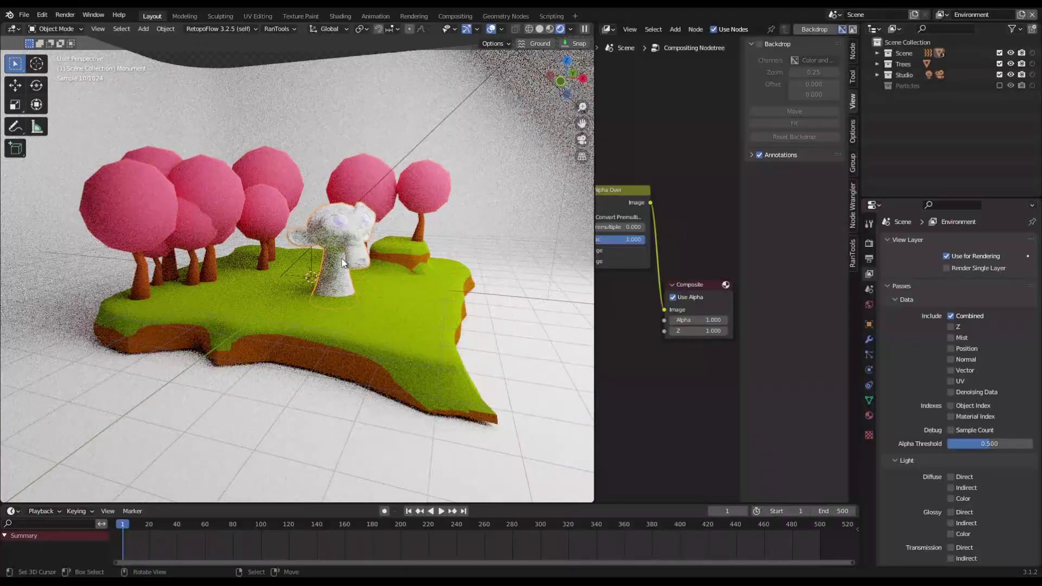
left_click(340, 333)
middle_click_drag(278, 345, 320, 334)
scroll(320, 334, "down", 5)
middle_click_drag(274, 270, 343, 198)
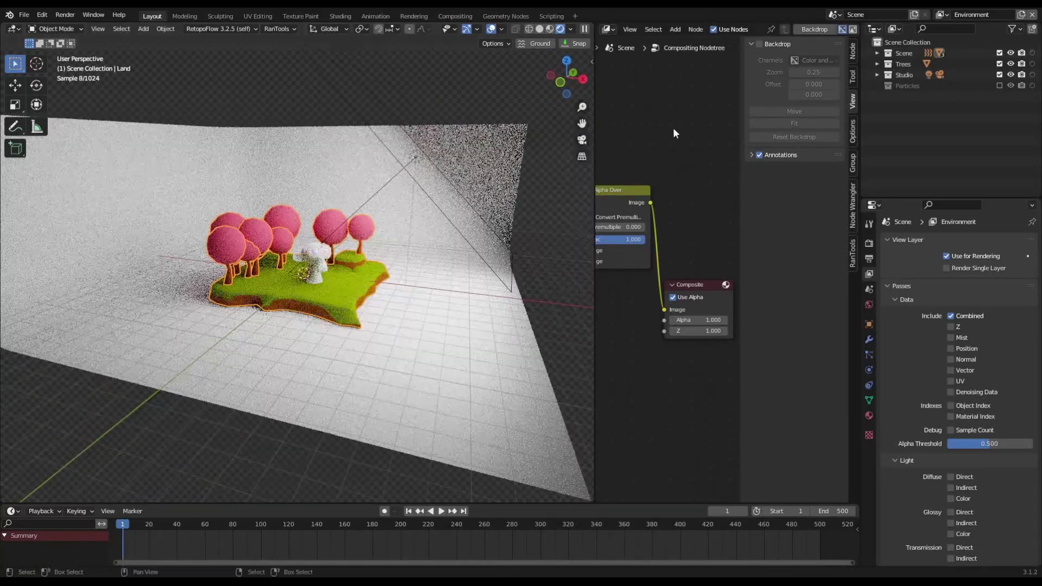
Include the Particles collection in the Environment view layer, start animation playback and set the viewport shading to Material Preview
left_click(999, 85)
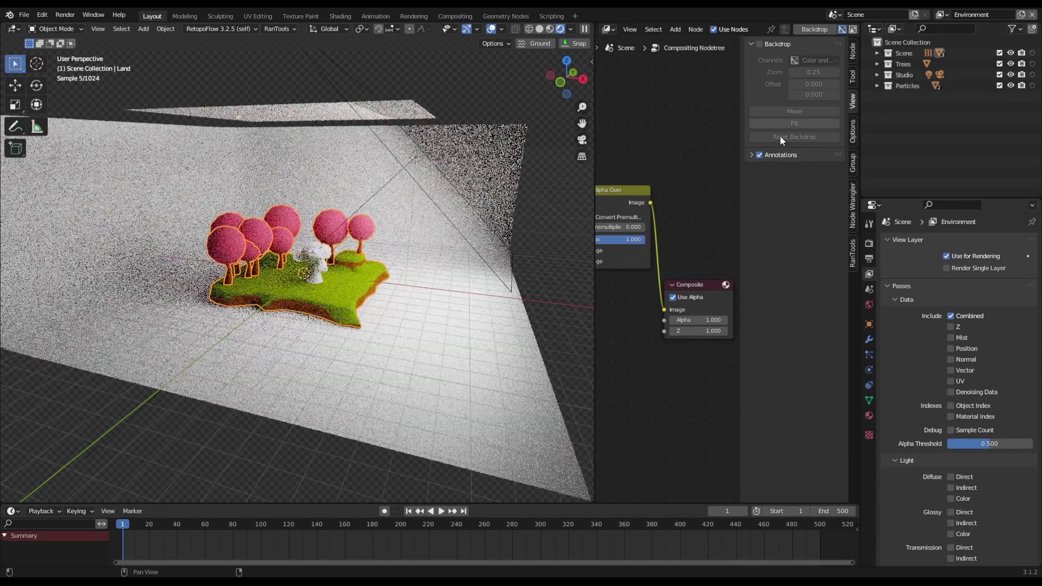
key("space")
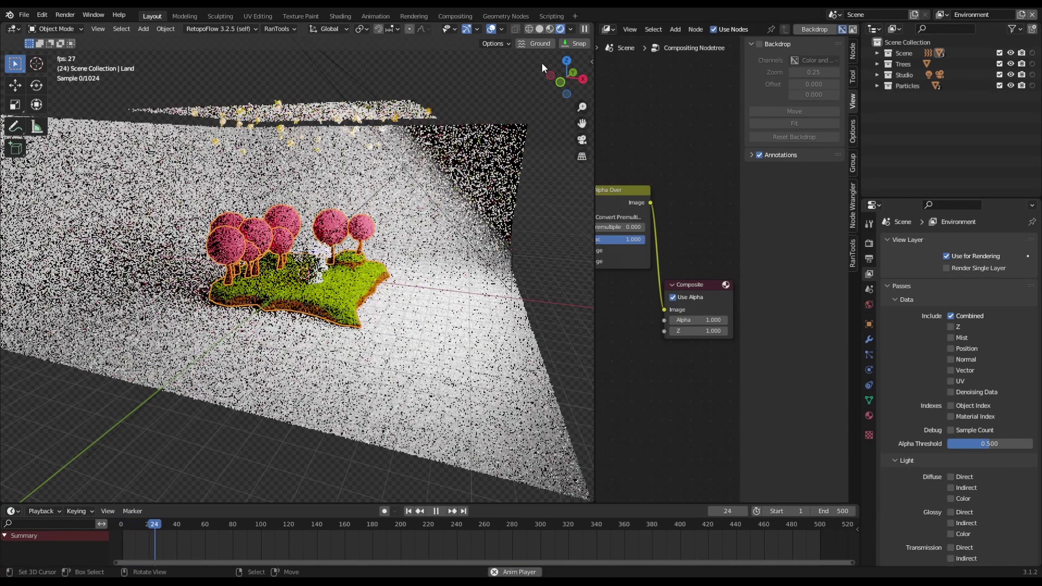
left_click(550, 29)
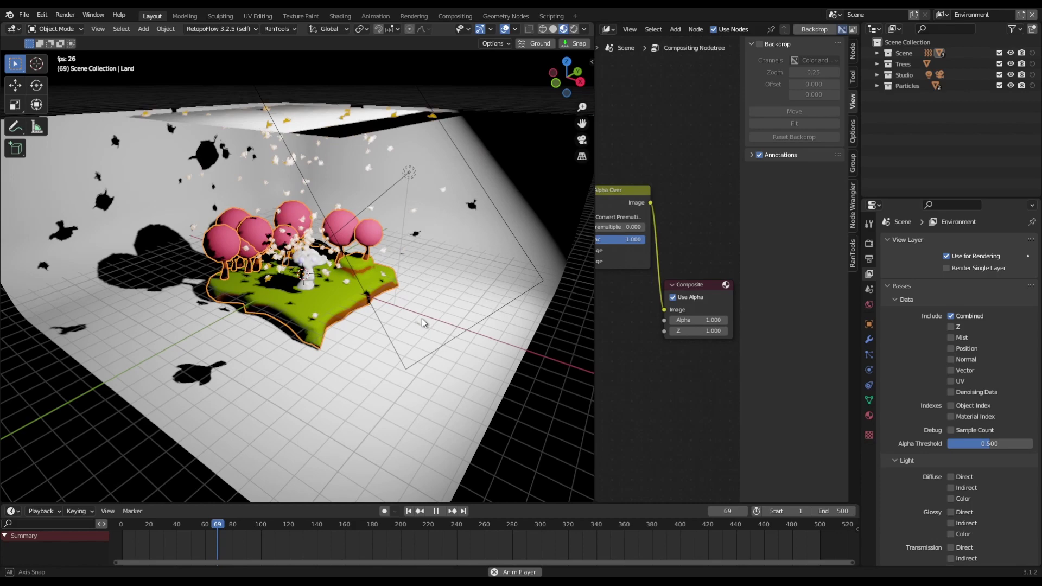
Watch the particles fall on the island up close and through the camera, and pause playback at frame 133
scroll(411, 330, "up", 5)
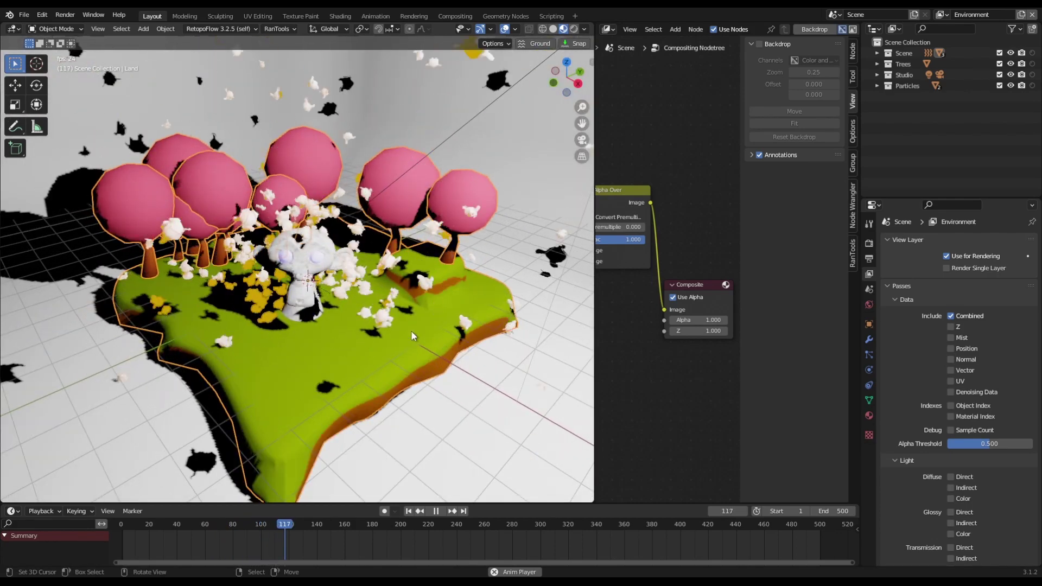
scroll(375, 319, "down", 3)
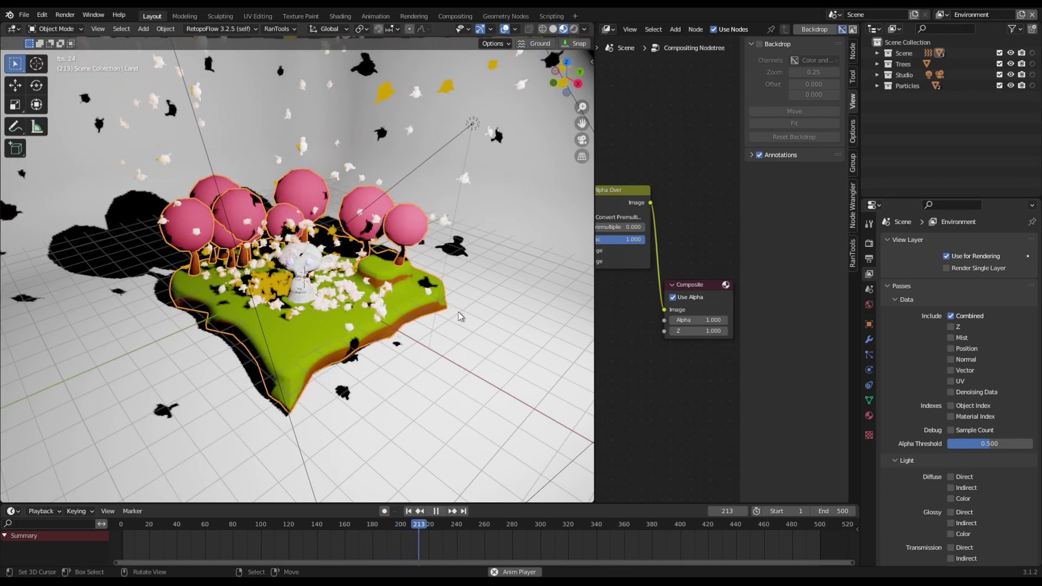
mouse_move(477, 314)
middle_mouse_down()
mouse_move(477, 290)
mouse_move(477, 309)
middle_mouse_up()
scroll(477, 312, "up", 4)
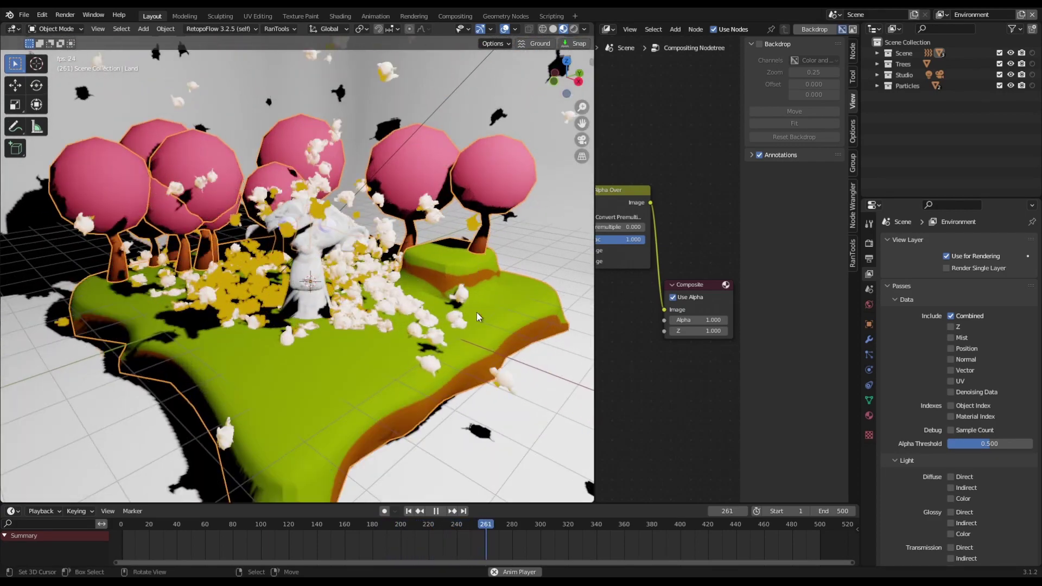
scroll(409, 293, "down", 4)
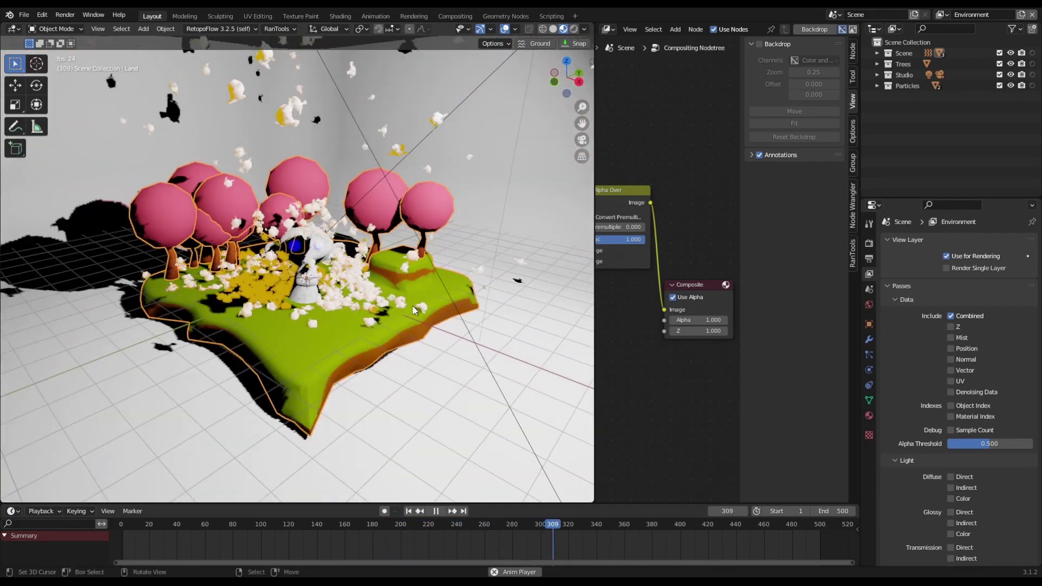
key("KP_0")
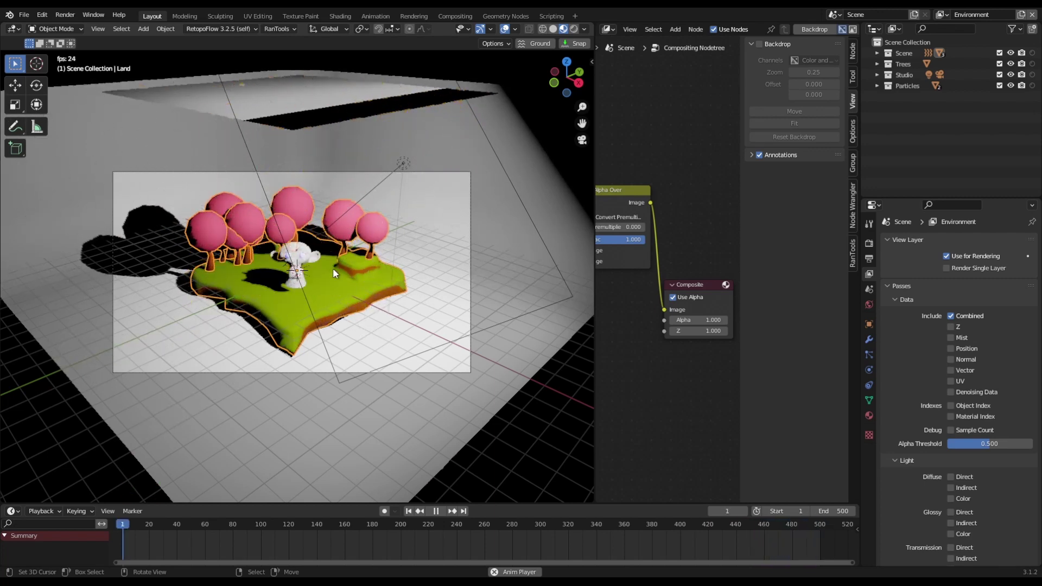
left_click(308, 271)
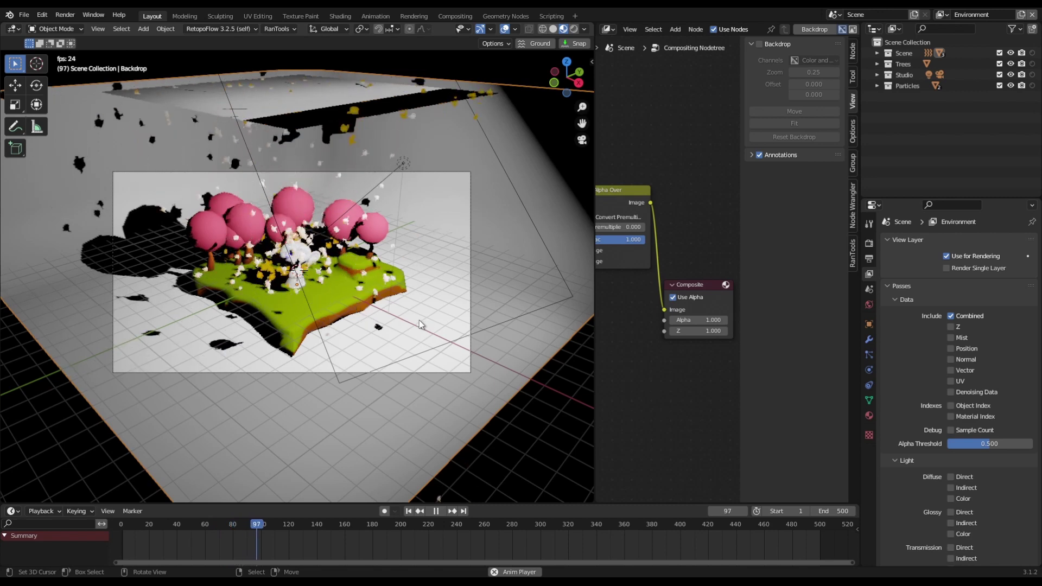
left_click(312, 307)
key("space")
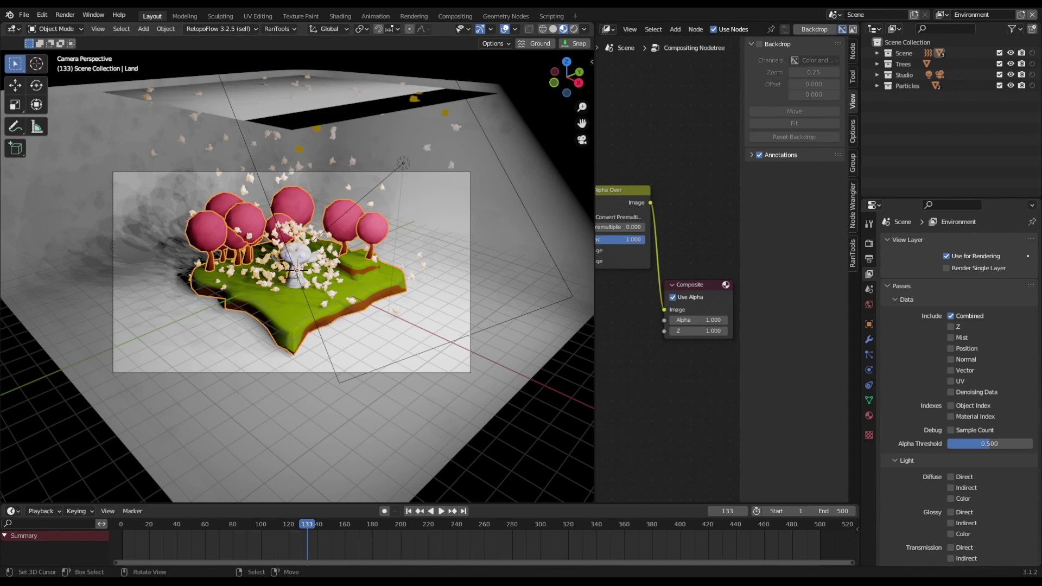
Inspect the paused particles around the monument in camera view and from other angles, checking the backdrop and the land
scroll(297, 272, "up", 4)
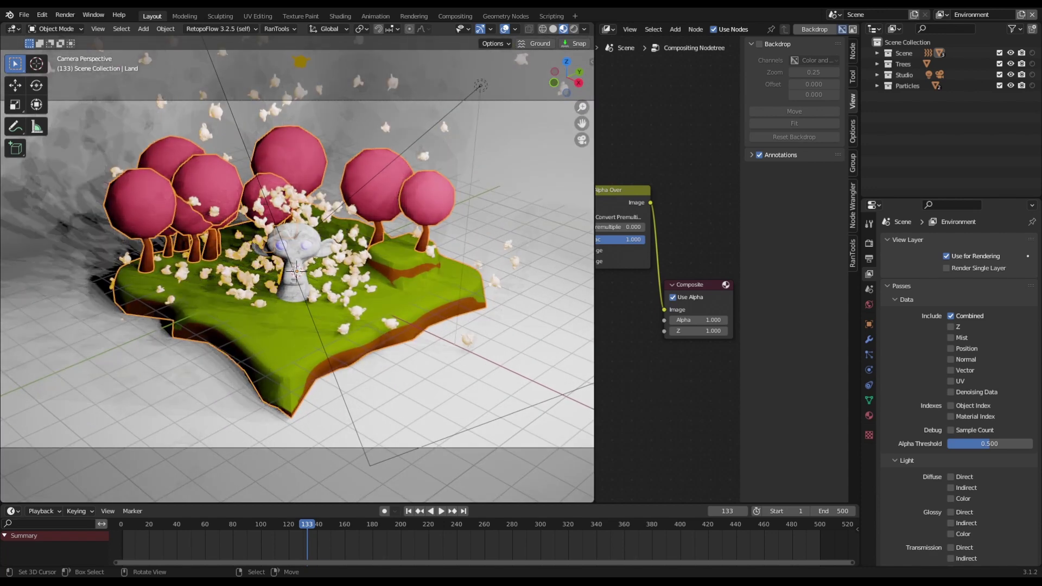
left_click(489, 191)
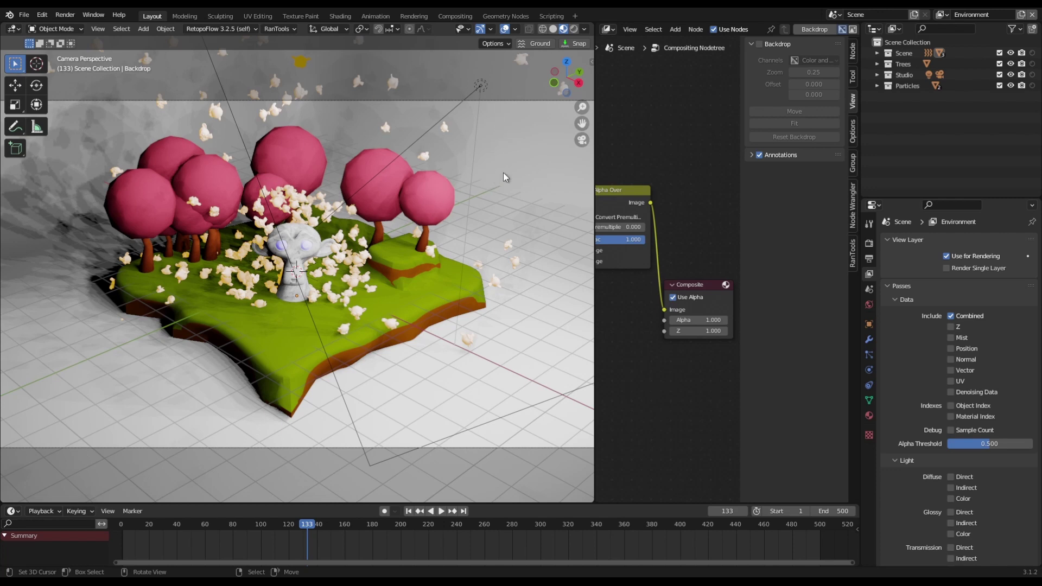
scroll(506, 177, "down", 2)
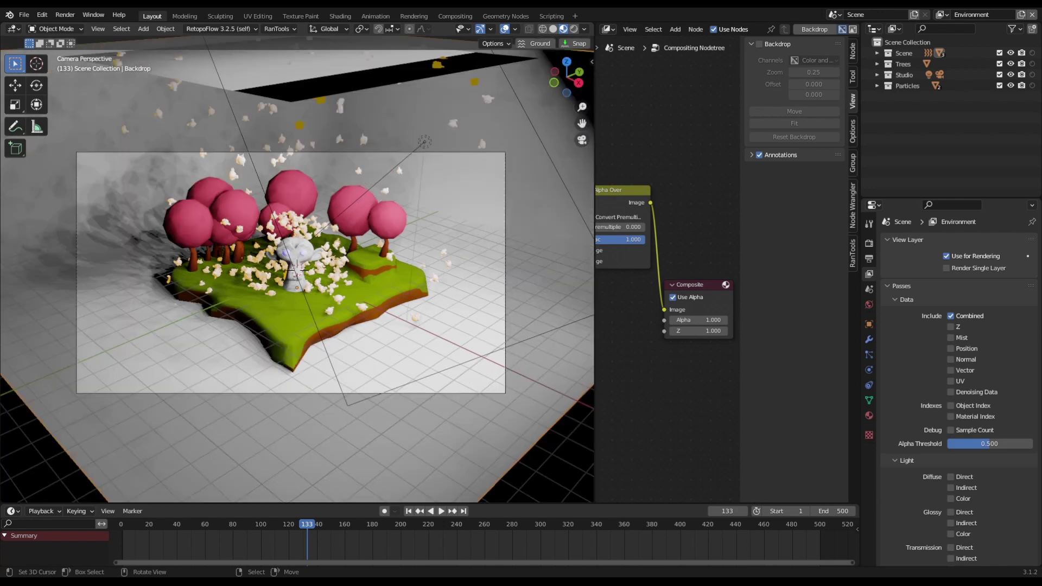
middle_click_drag(255, 266, 304, 308)
left_click(324, 317)
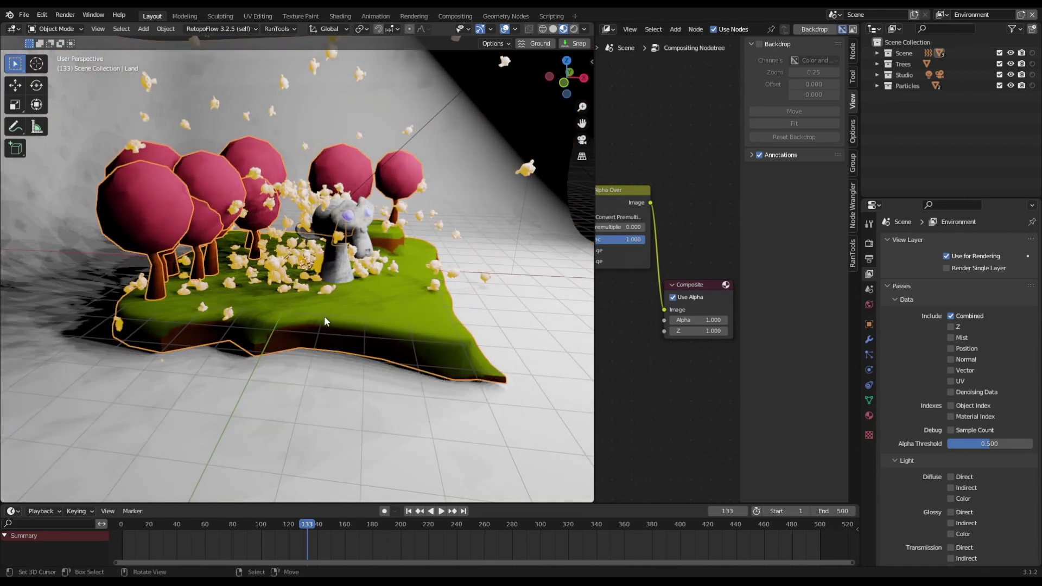
middle_click_drag(298, 176, 277, 207)
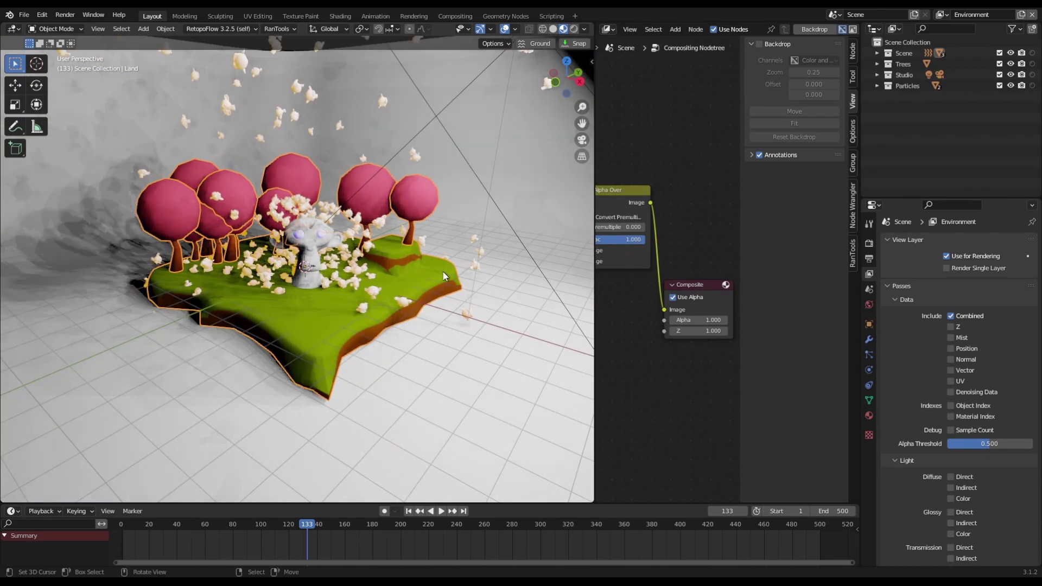
Exclude the Particles collection from the Environment view layer, and toggle the Scene collection off and on to check its contents
left_click(999, 85)
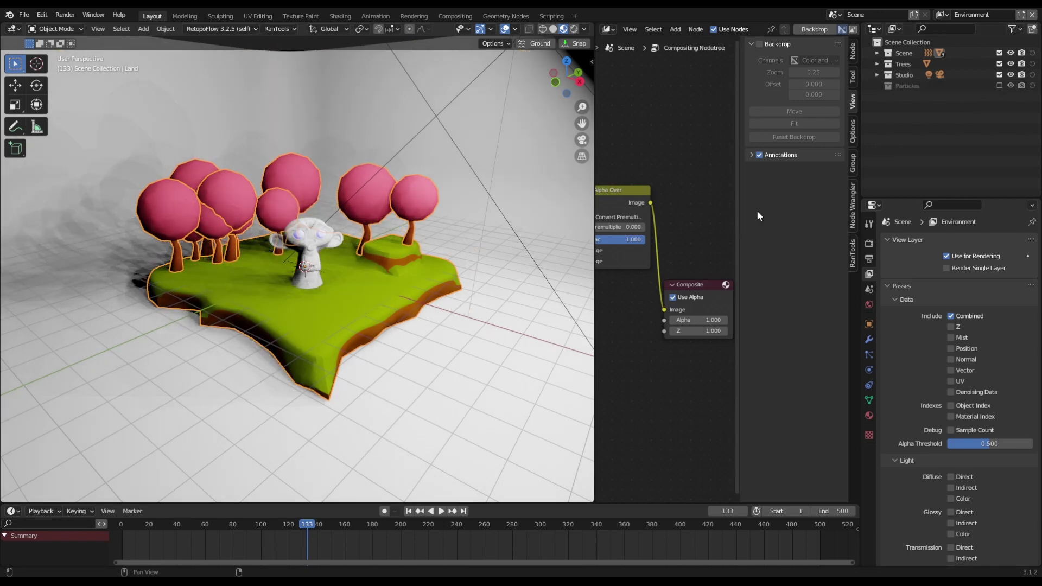
left_click(1013, 29)
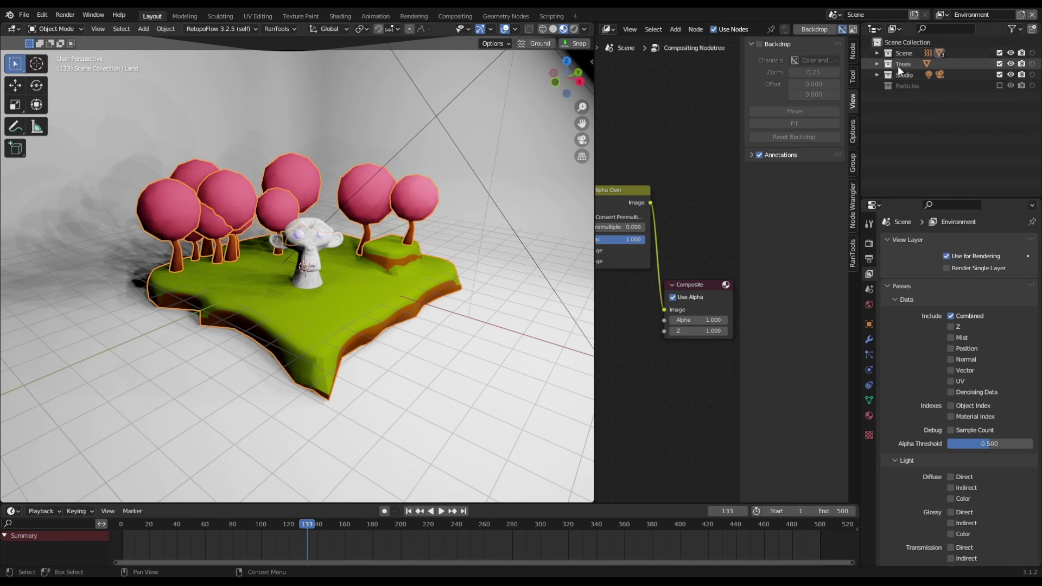
left_click(902, 53)
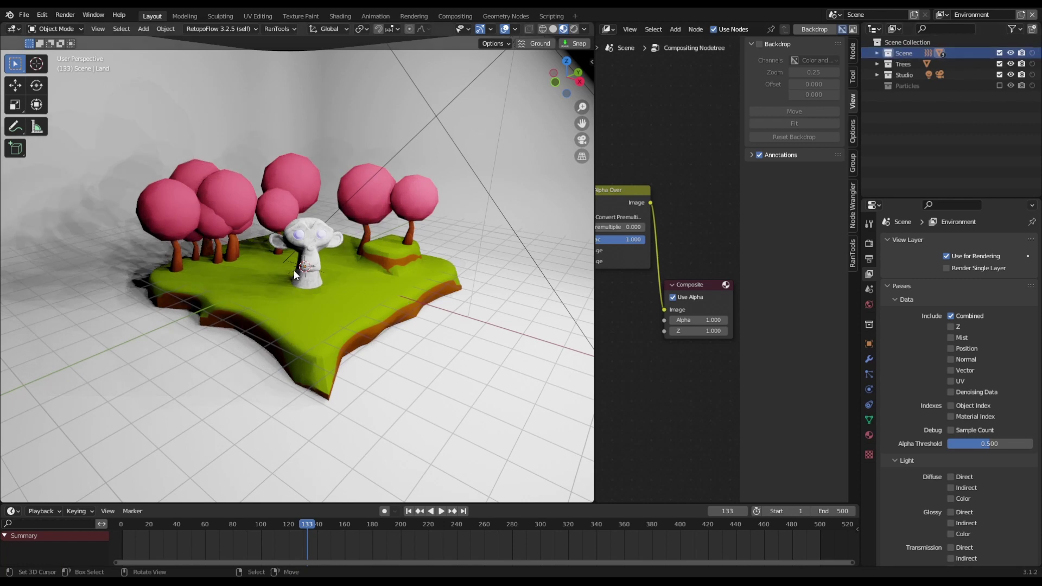
left_click(999, 53)
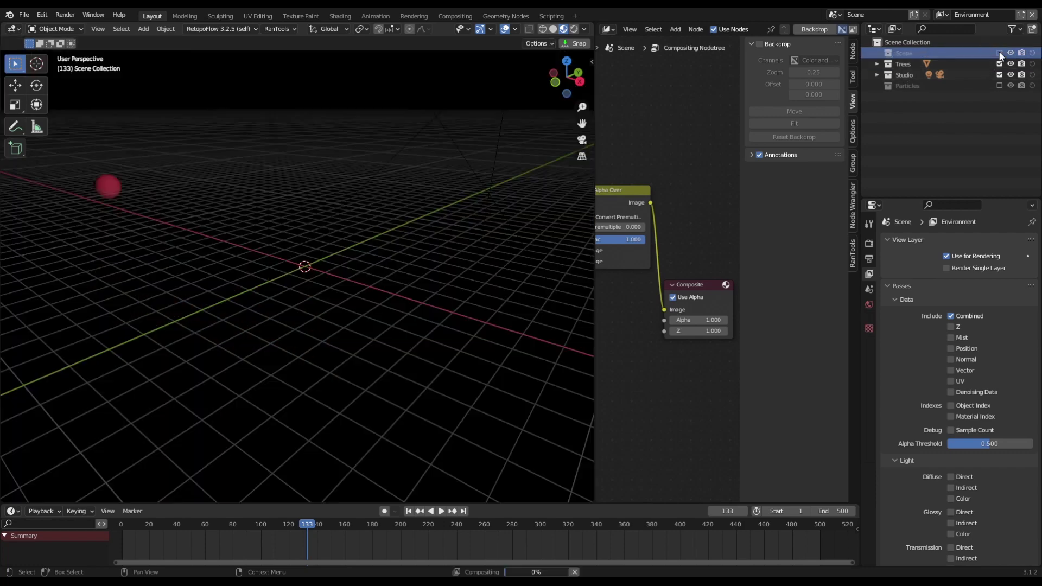
left_click(999, 53)
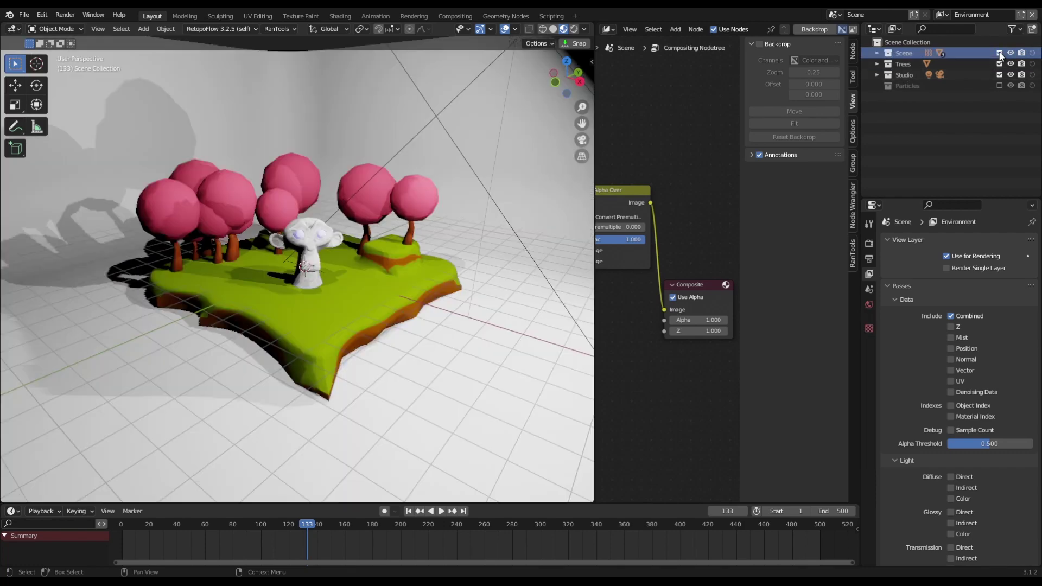
Check the Trees collection against the land object in the viewport and exclude Trees from the Environment view layer
left_click(904, 64)
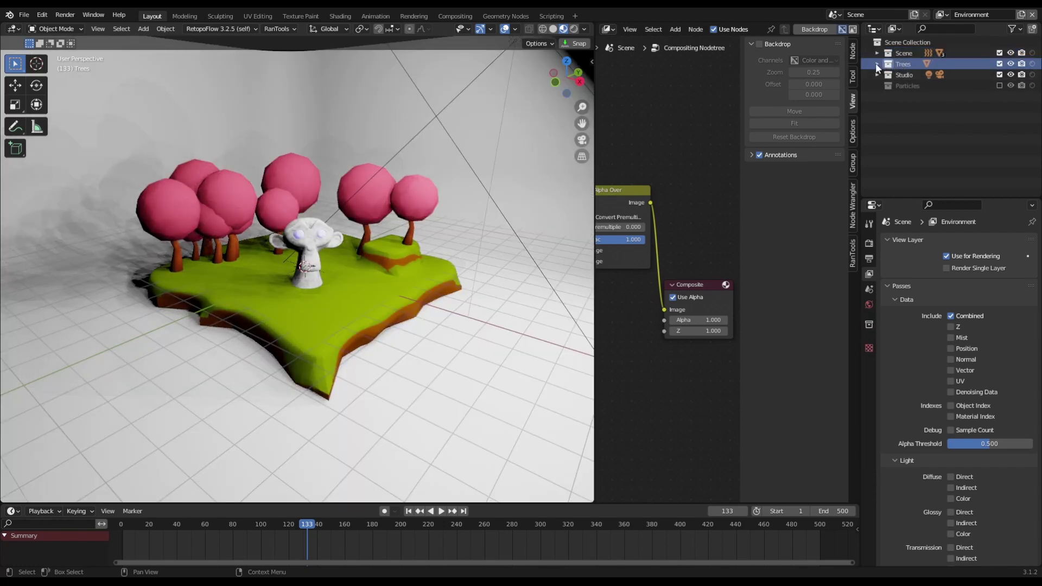
left_click(877, 64)
left_click(877, 64)
left_click(368, 269)
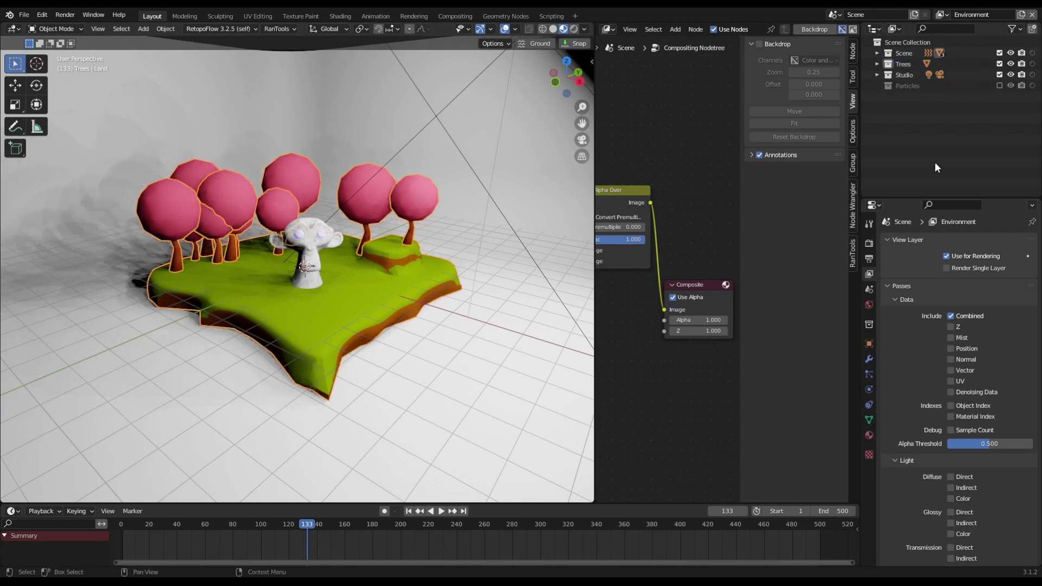
left_click(1000, 64)
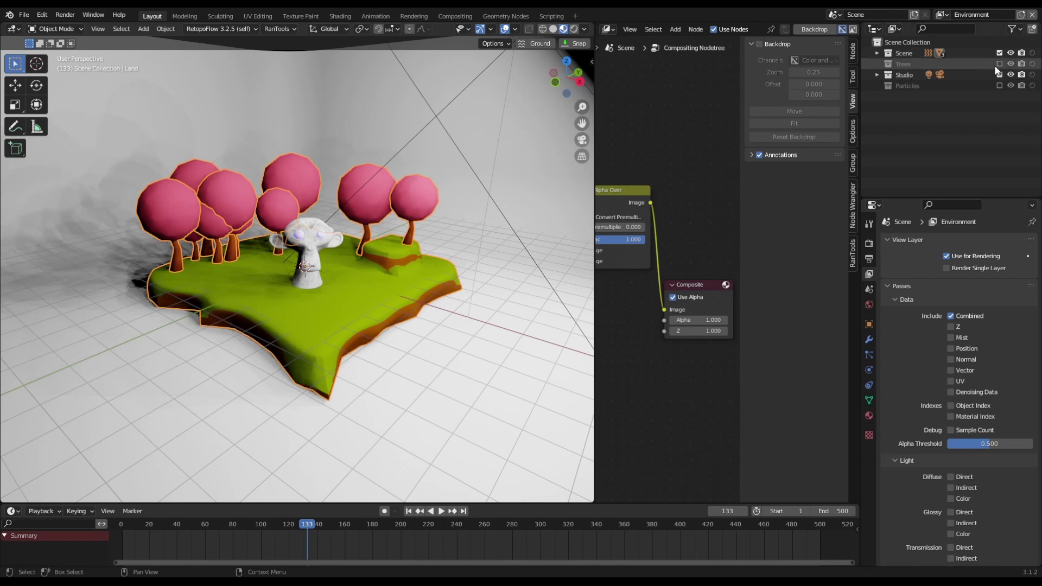
left_click(1000, 64)
left_click(999, 64)
Check the Area light and the Camera inside the Studio collection and collapse it again
left_click(901, 76)
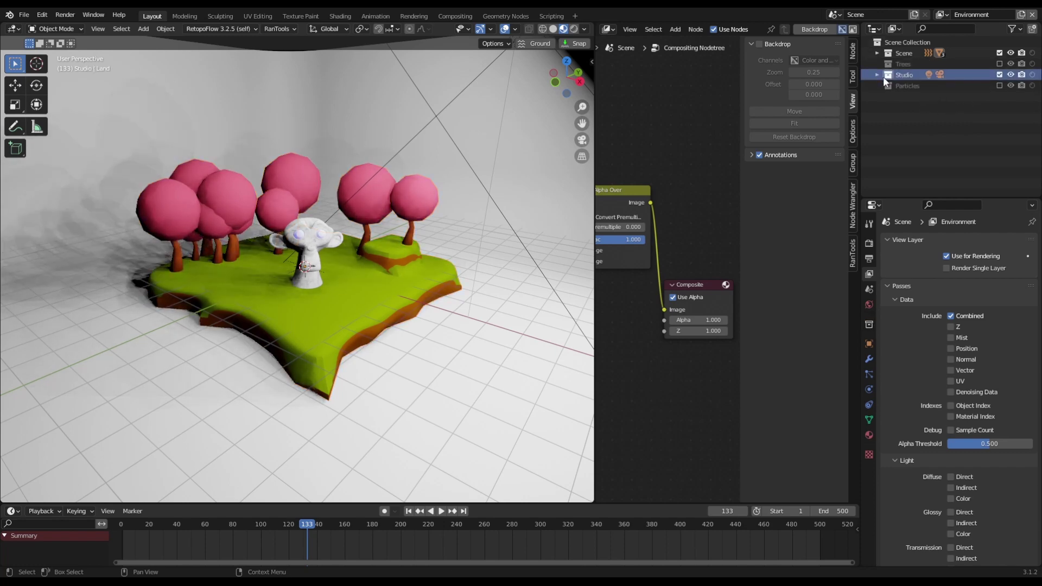
left_click(877, 75)
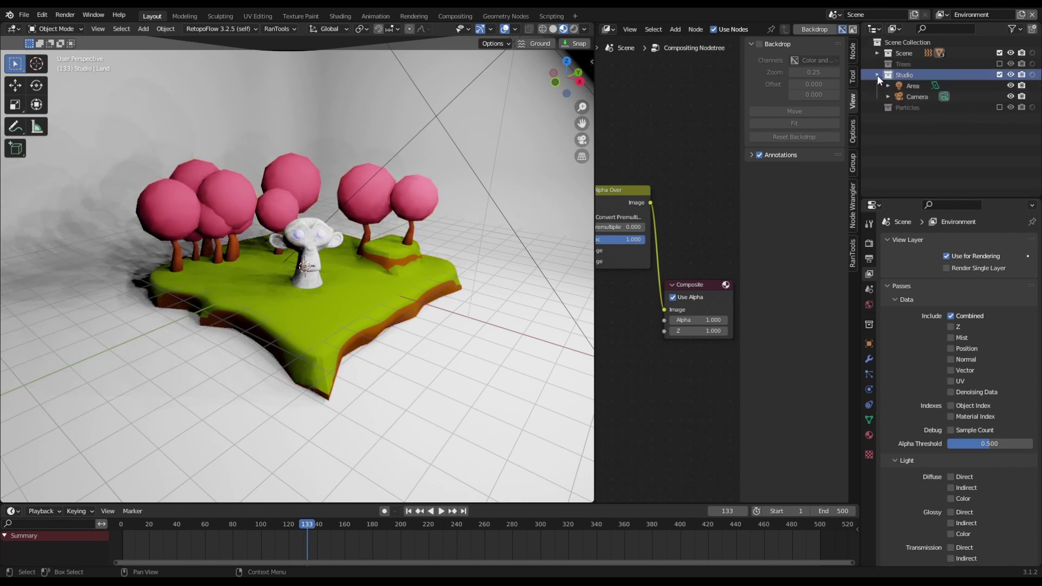
left_click(929, 86)
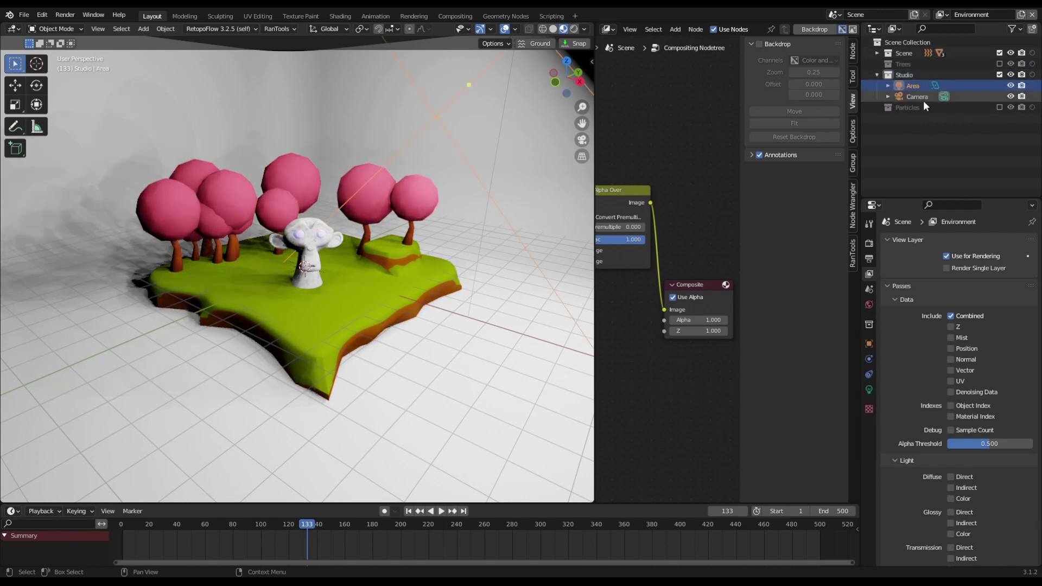
left_click(877, 75)
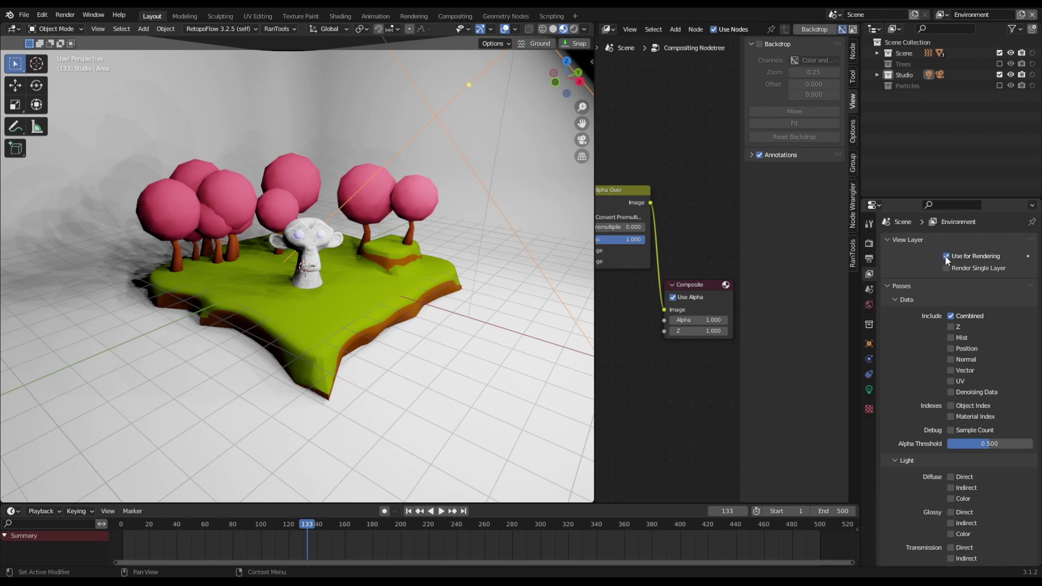
Review the Cycles render settings, view the render result of the Environment view layer and close it
left_click(872, 244)
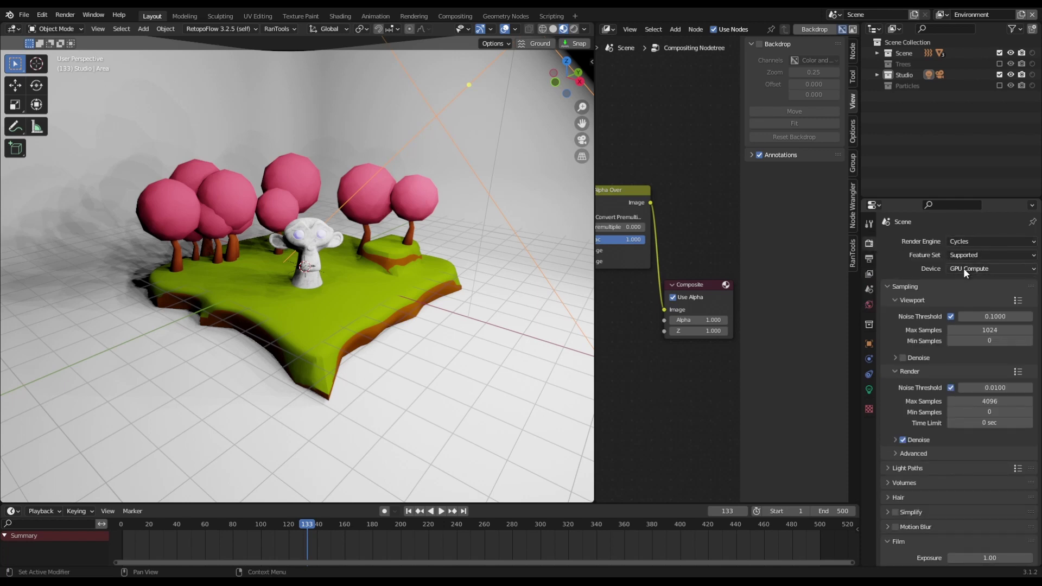
middle_click_drag(296, 267, 287, 270)
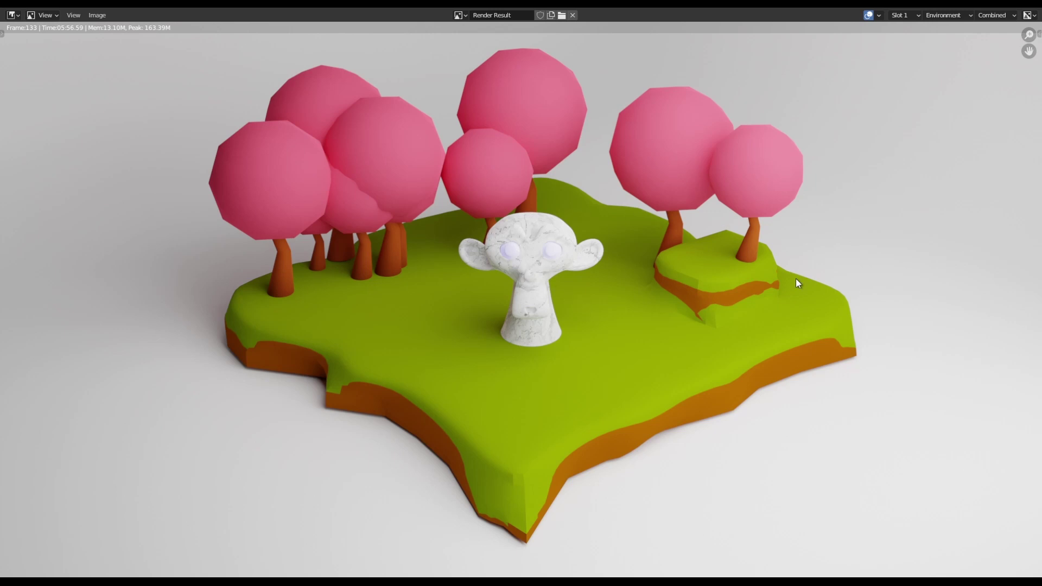
left_click(1030, 8)
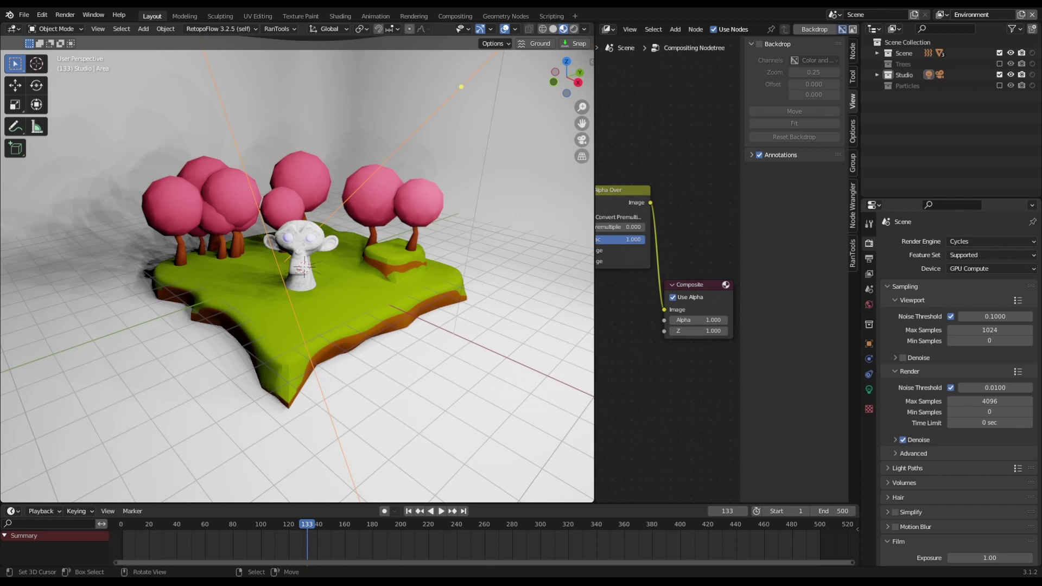
Look at the options for adding a view layer, dismiss them and switch to the Particles view layer
left_click(1021, 15)
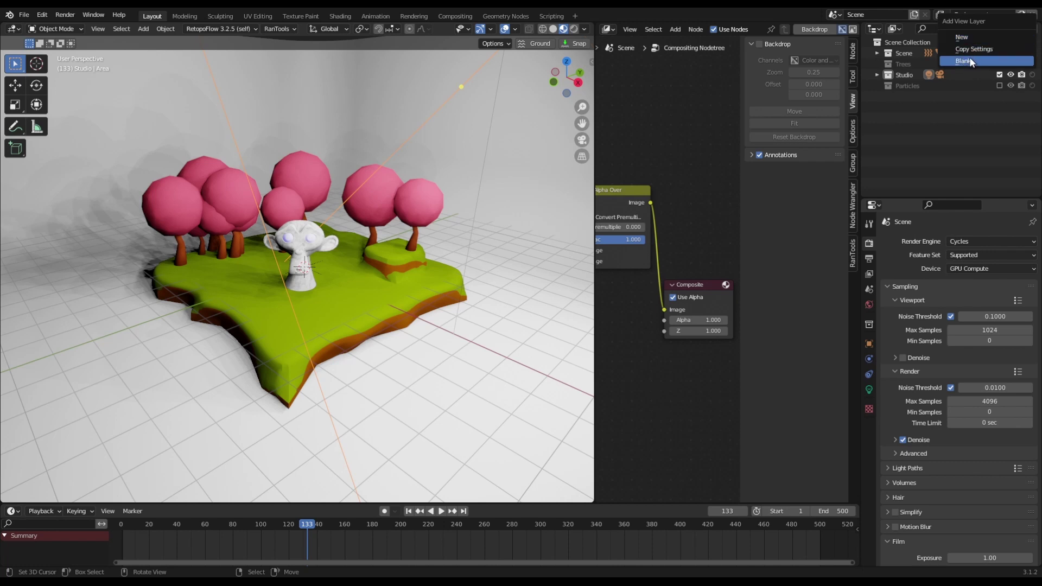
right_click(968, 121)
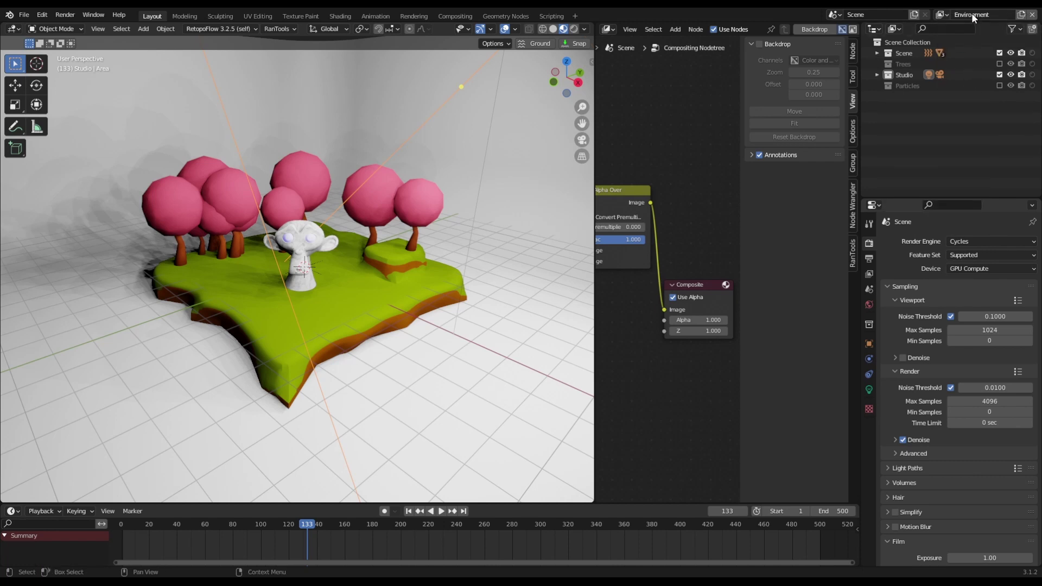
left_click(944, 15)
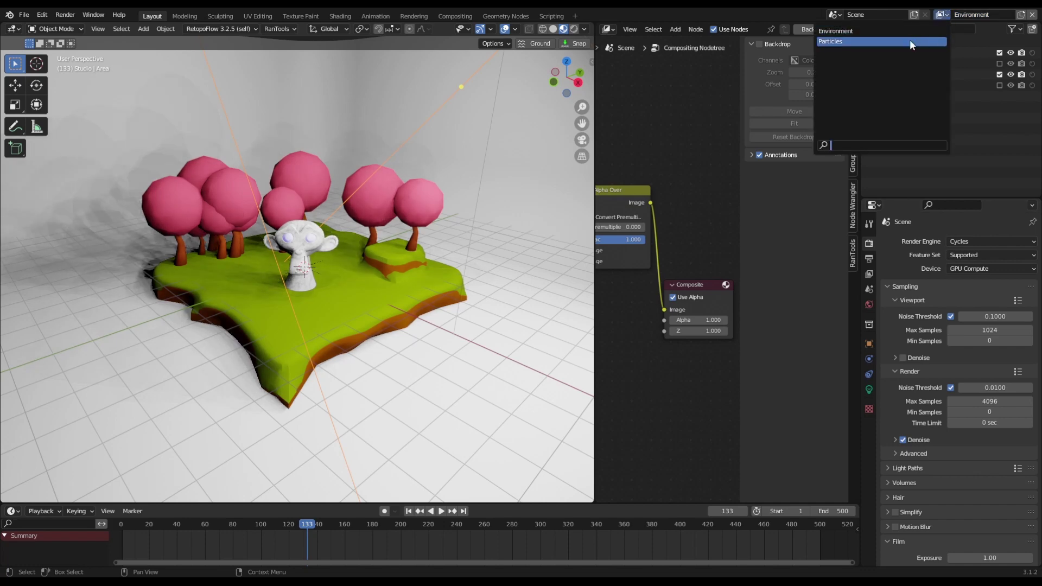
left_click(911, 42)
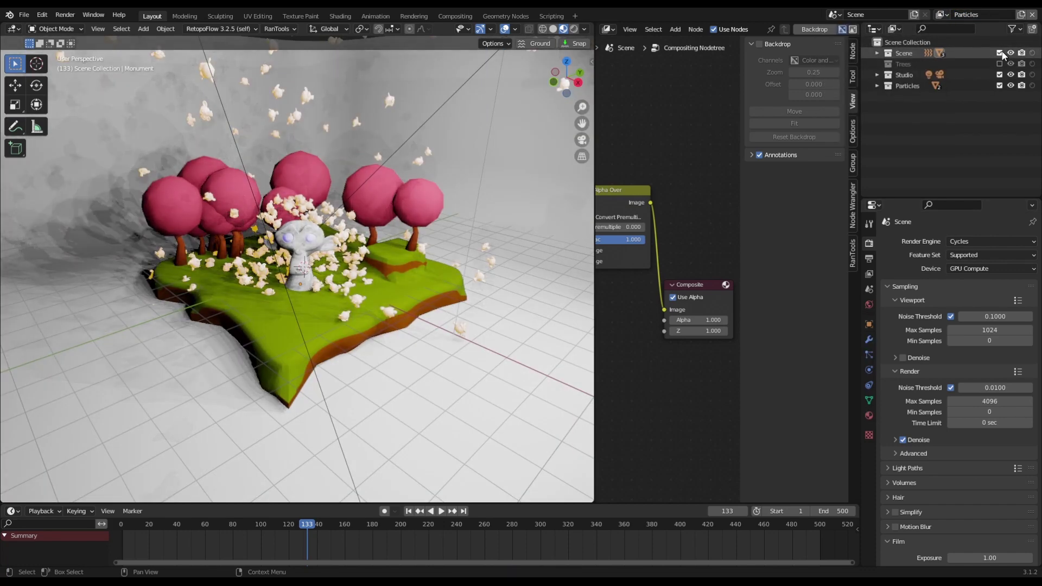
Include the Scene, Trees, Studio and Particles collections in the Particles view layer and set the Scene collection as a holdout
left_click_drag(1000, 52, 1000, 87)
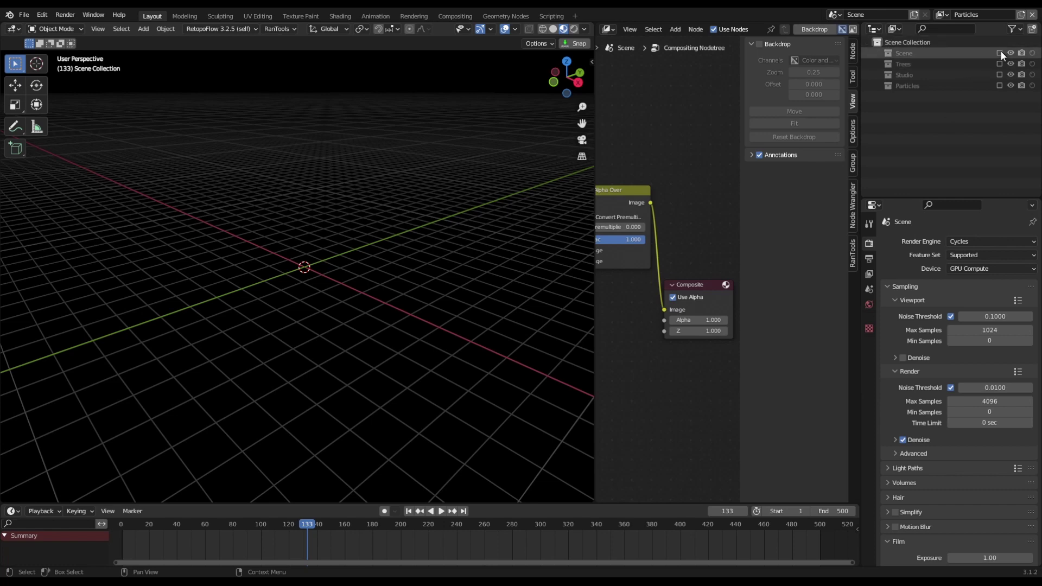
left_click_drag(999, 52, 999, 86)
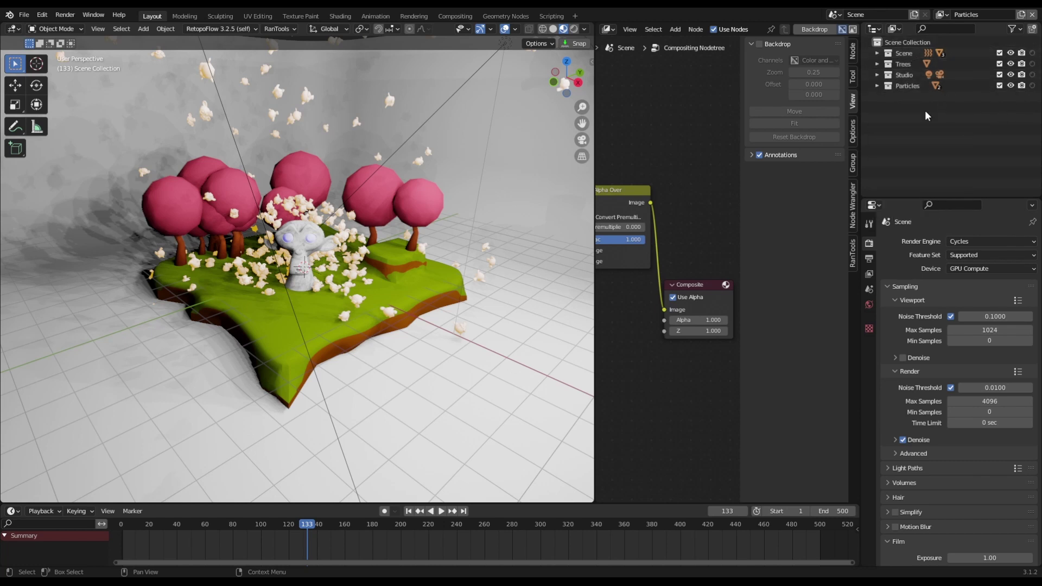
left_click(1032, 54)
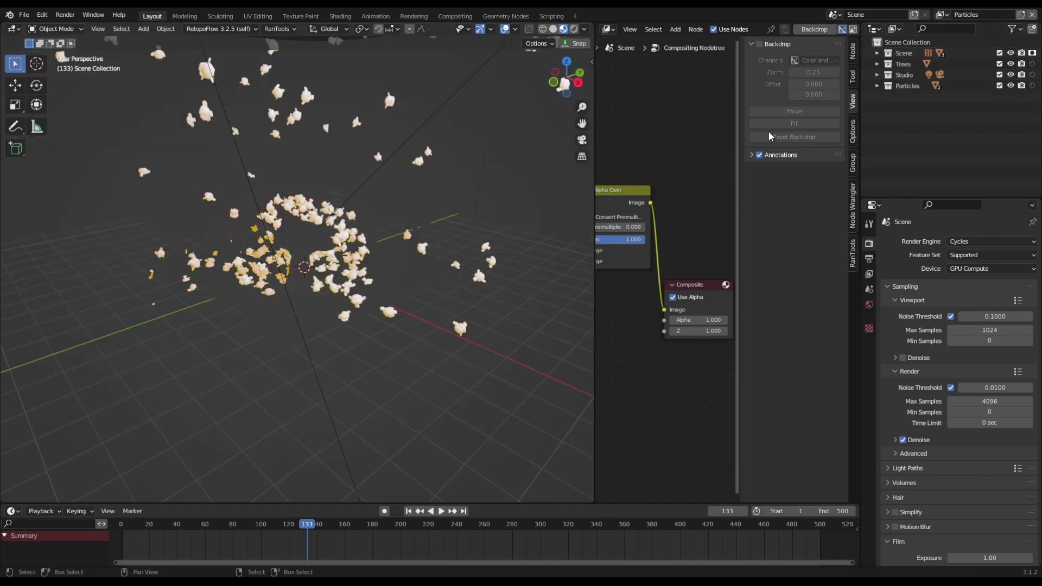
Select the Scene collection, the Plane, the Land and the Backdrop in turn to identify the held-out objects in the viewport
left_click(899, 53)
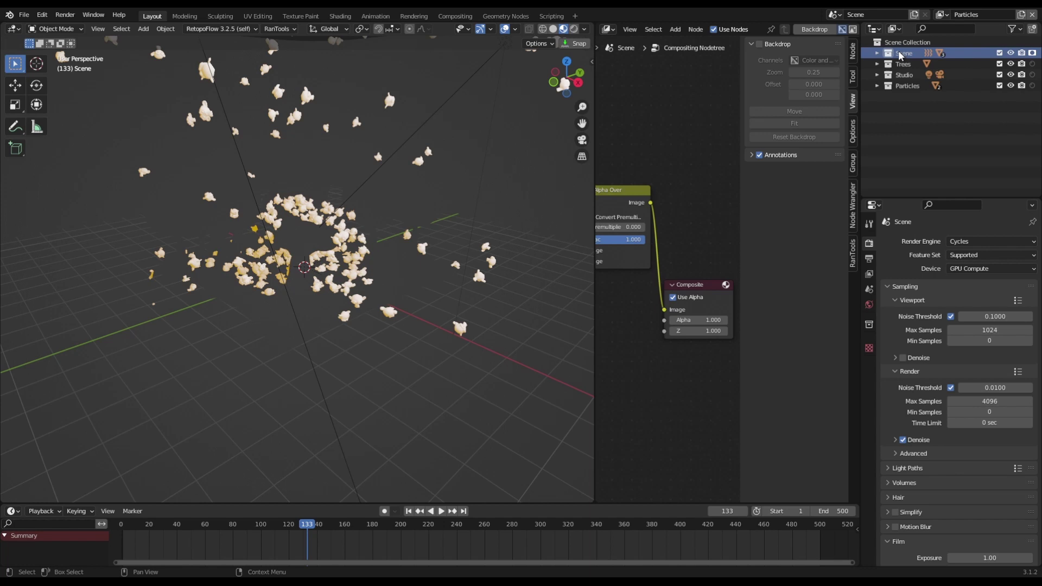
left_click_drag(391, 314, 337, 328)
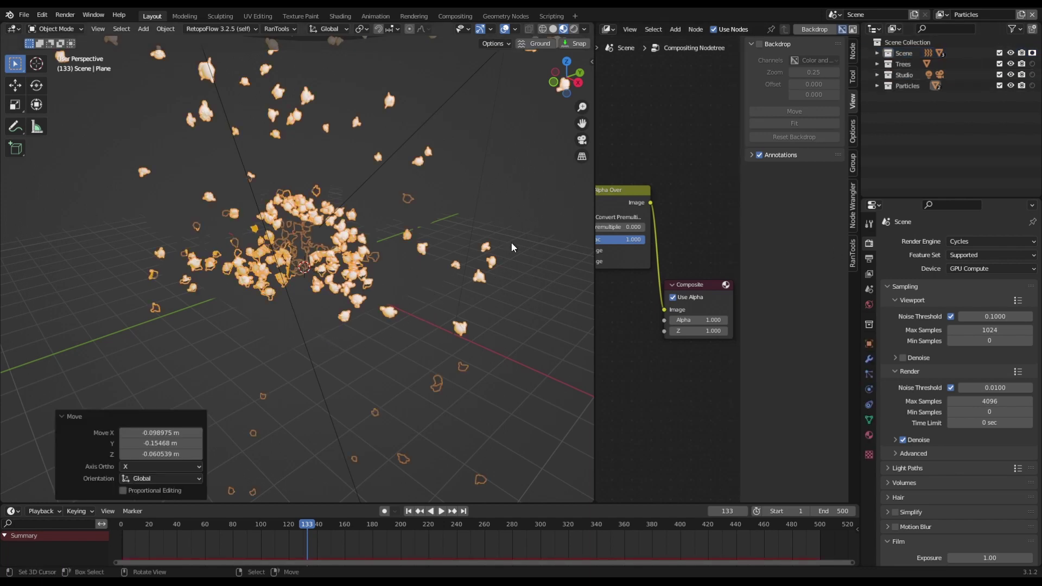
left_click(515, 213)
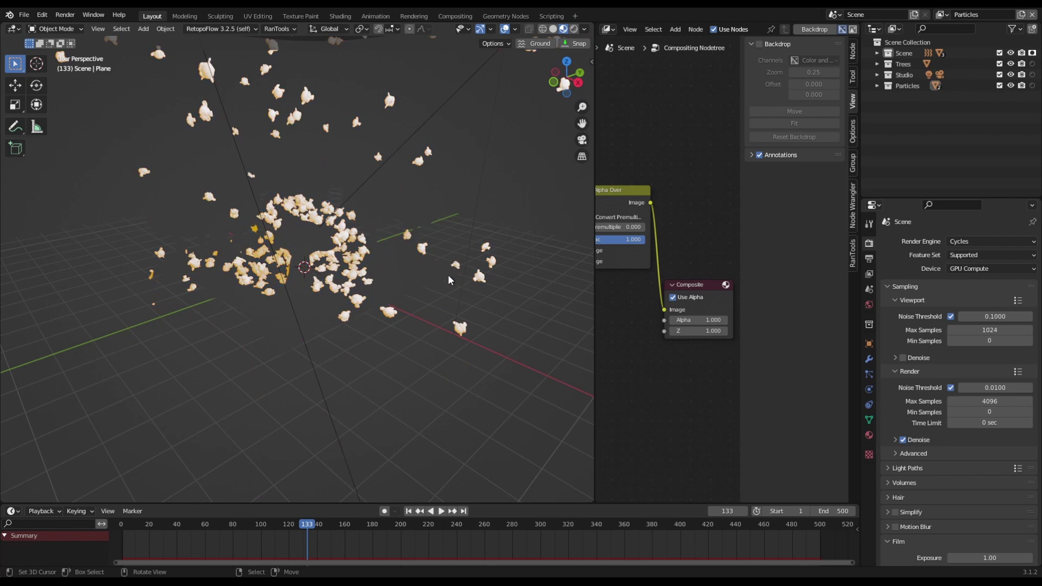
left_click(407, 273)
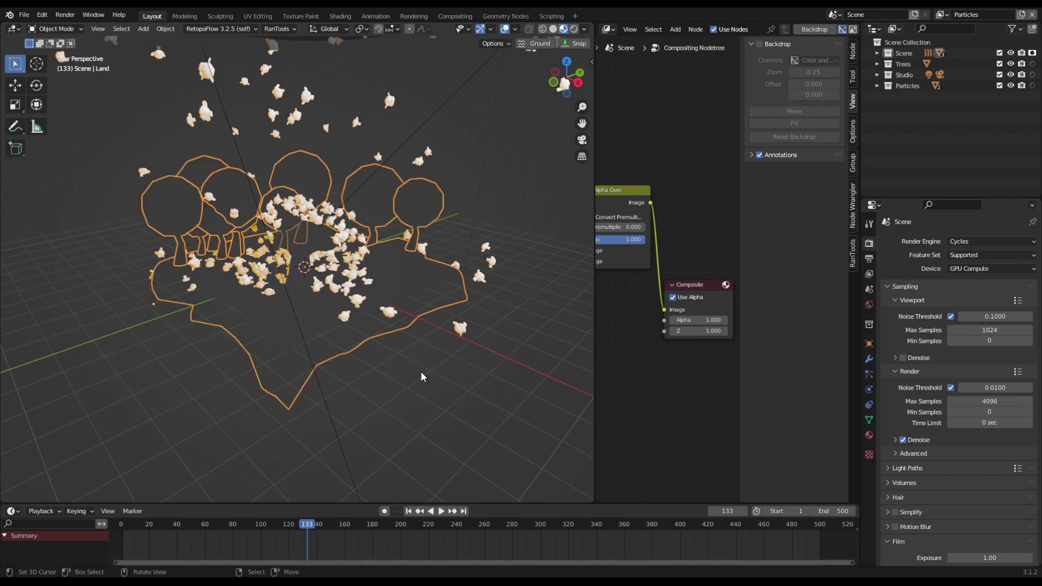
left_click(404, 376)
Examine from close up and from several angles how the held-out scene objects mask the particles
scroll(328, 298, "up", 5)
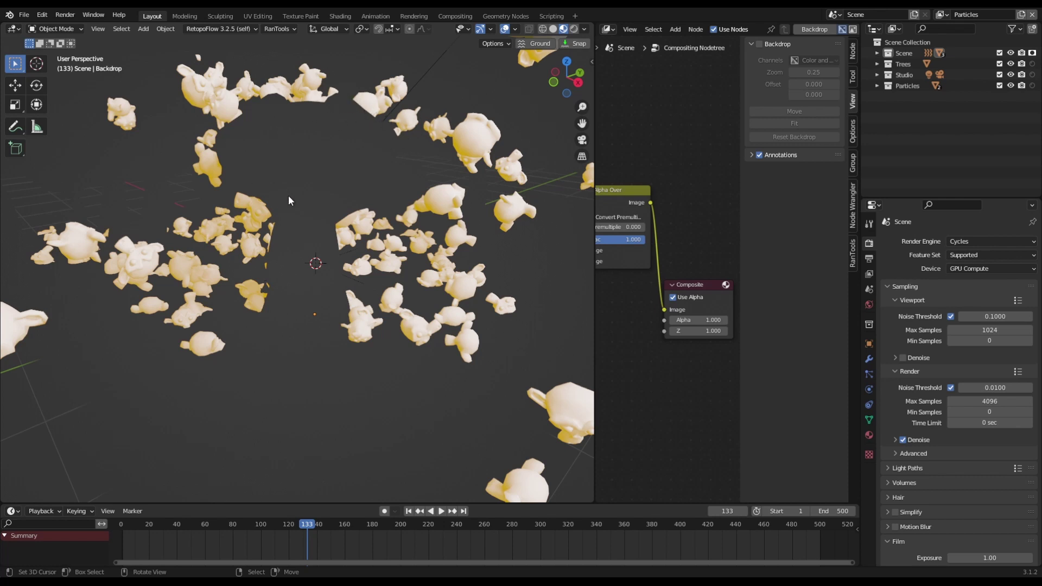
scroll(285, 279, "up", 5)
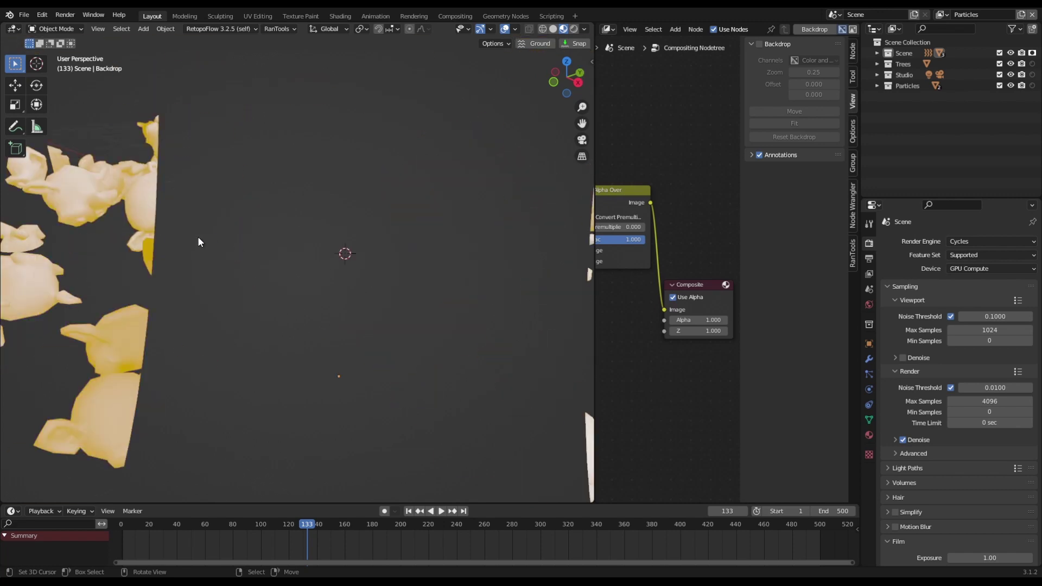
scroll(142, 356, "up", 1)
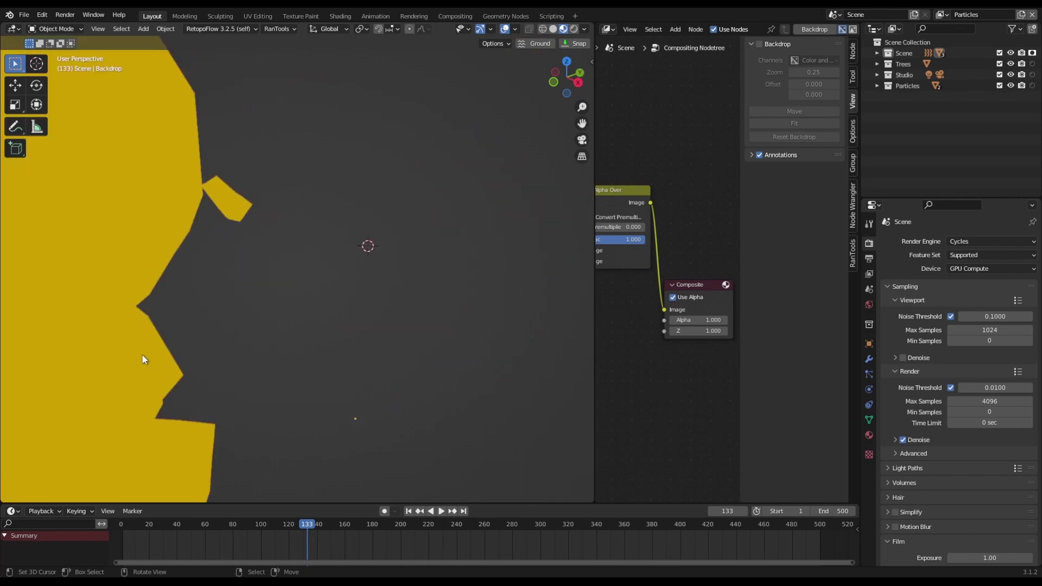
scroll(261, 272, "down", 5)
scroll(329, 241, "up", 5)
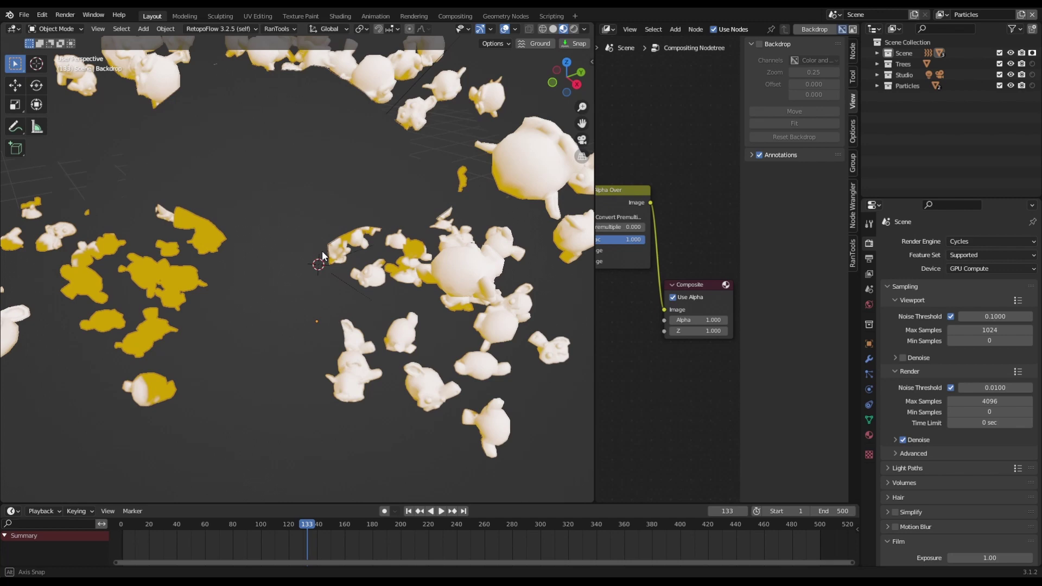
middle_click_drag(308, 263, 286, 233)
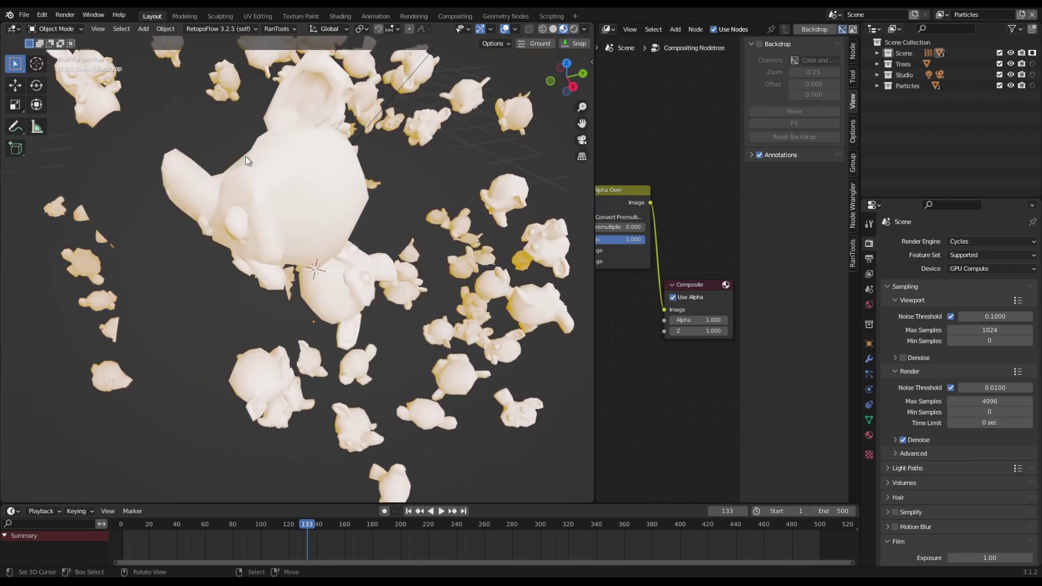
scroll(246, 161, "down", 5)
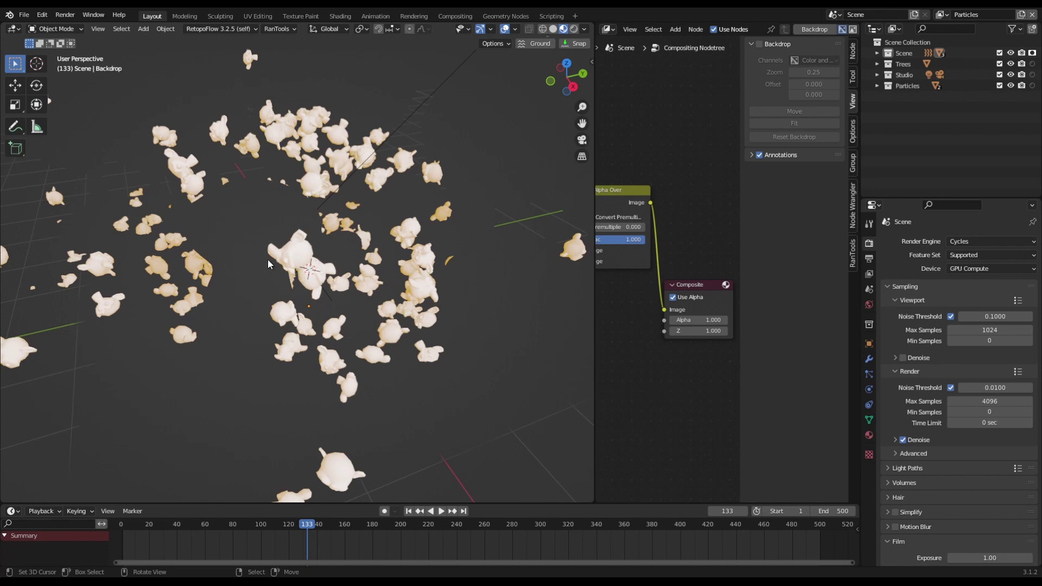
middle_click_drag(290, 233, 340, 249)
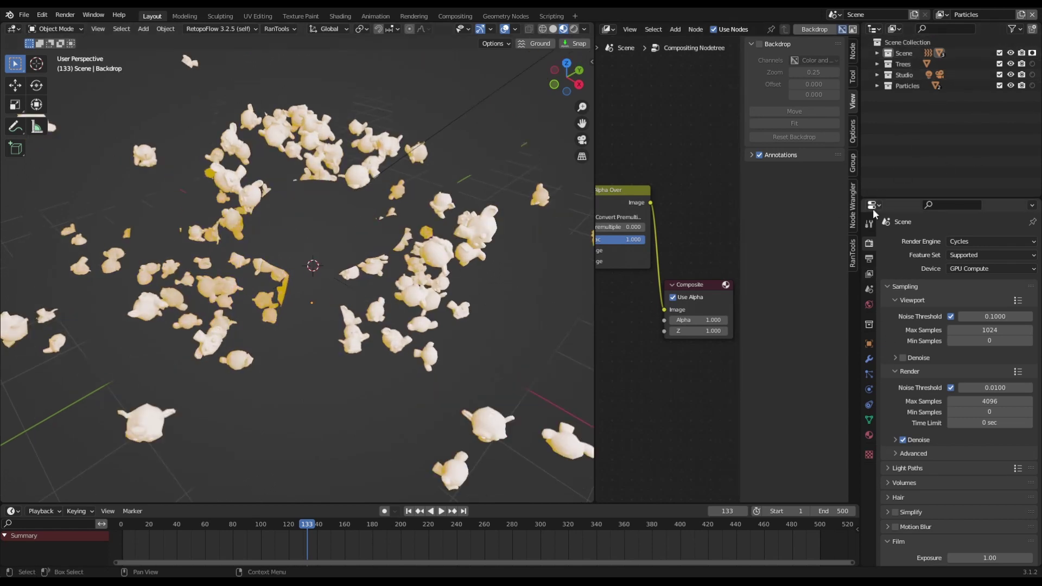
Switch to the Environment view layer and turn off Use for Rendering for it
left_click(942, 15)
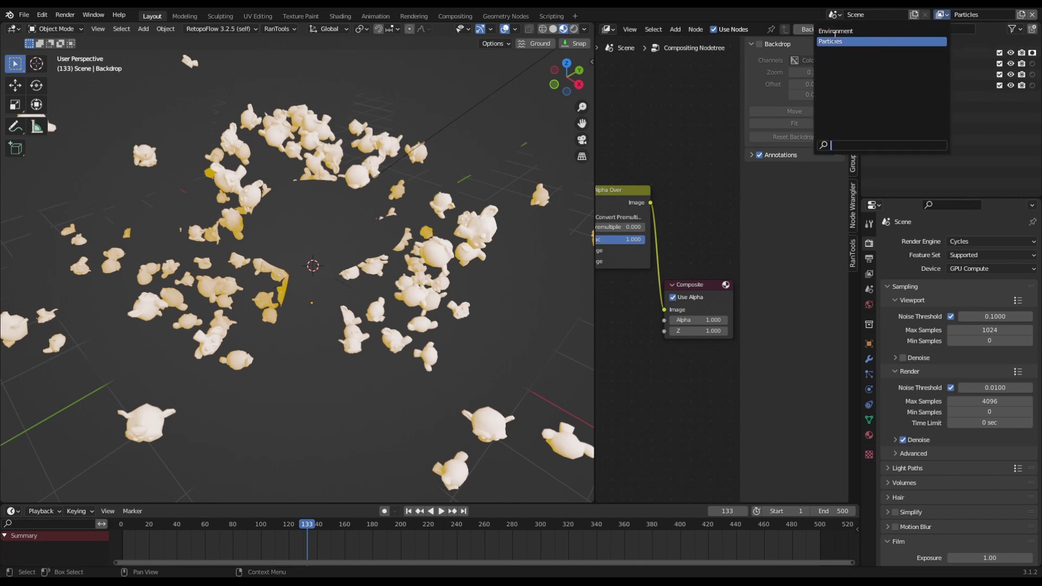
left_click(851, 31)
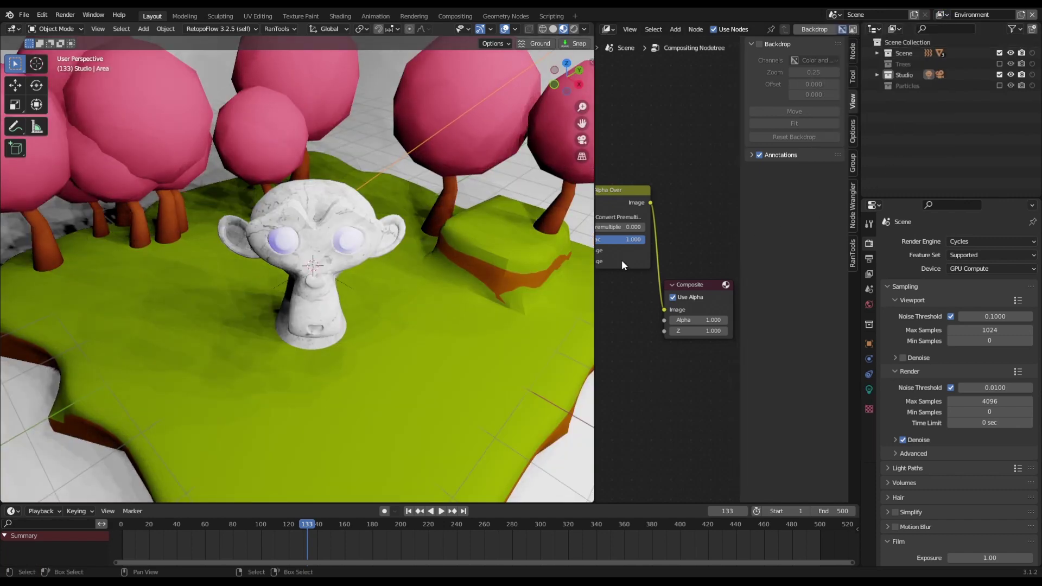
left_click(869, 274)
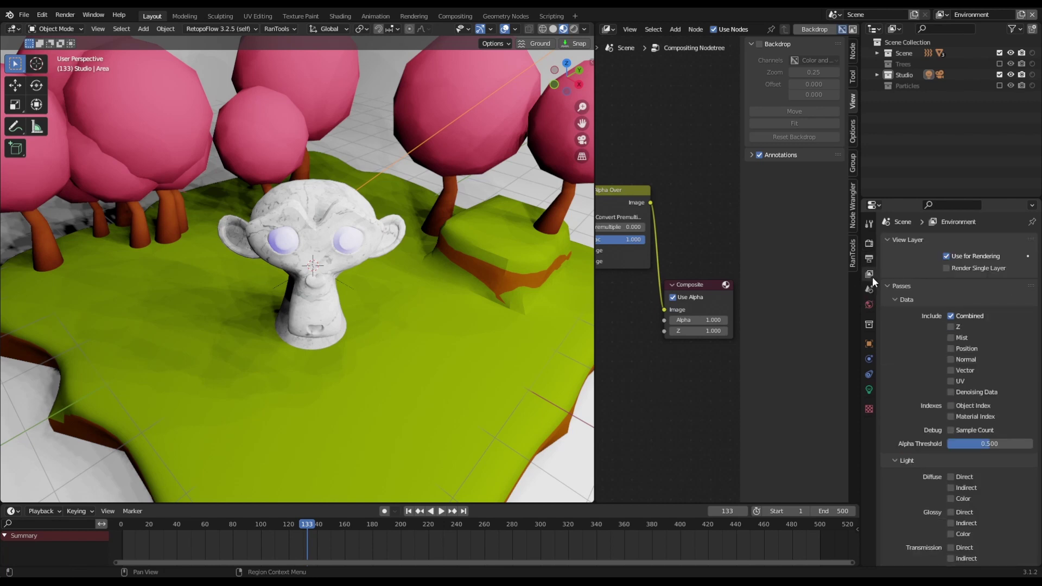
left_click(947, 257)
scroll(546, 344, "down", 6)
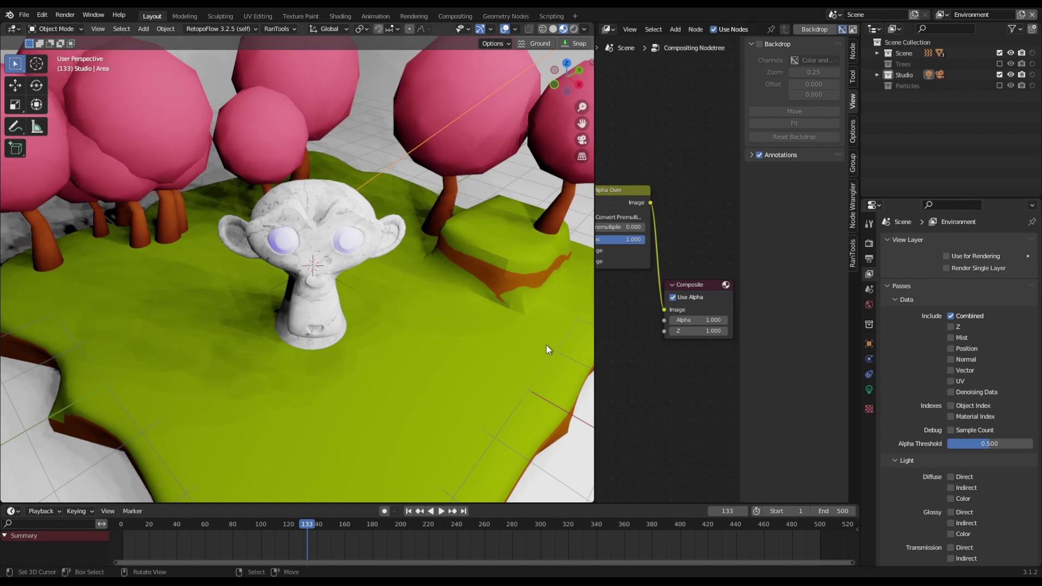
scroll(325, 335, "up", 3)
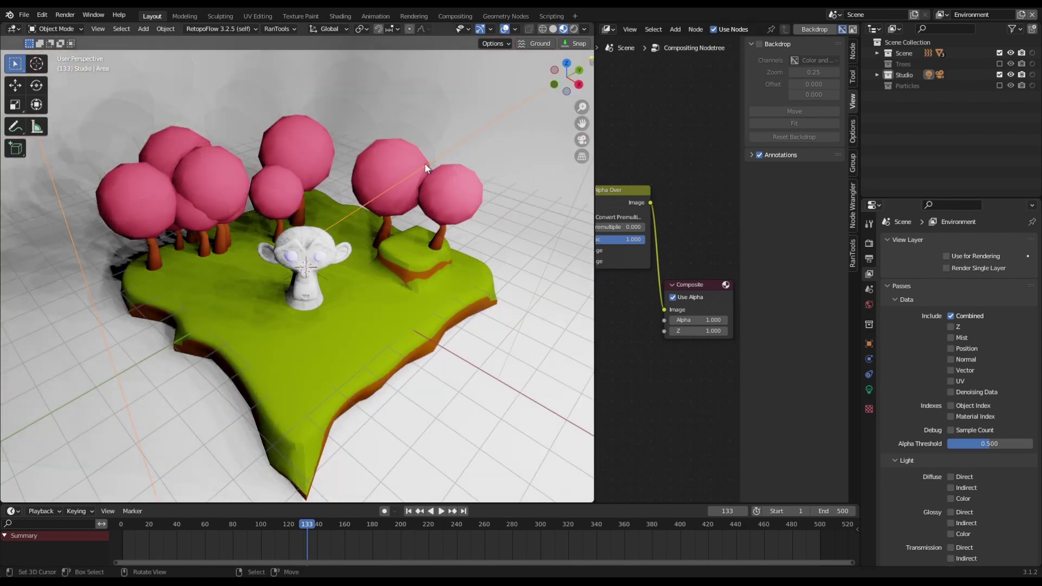
Select the Land object and switch back to the Particles view layer
left_click(342, 321)
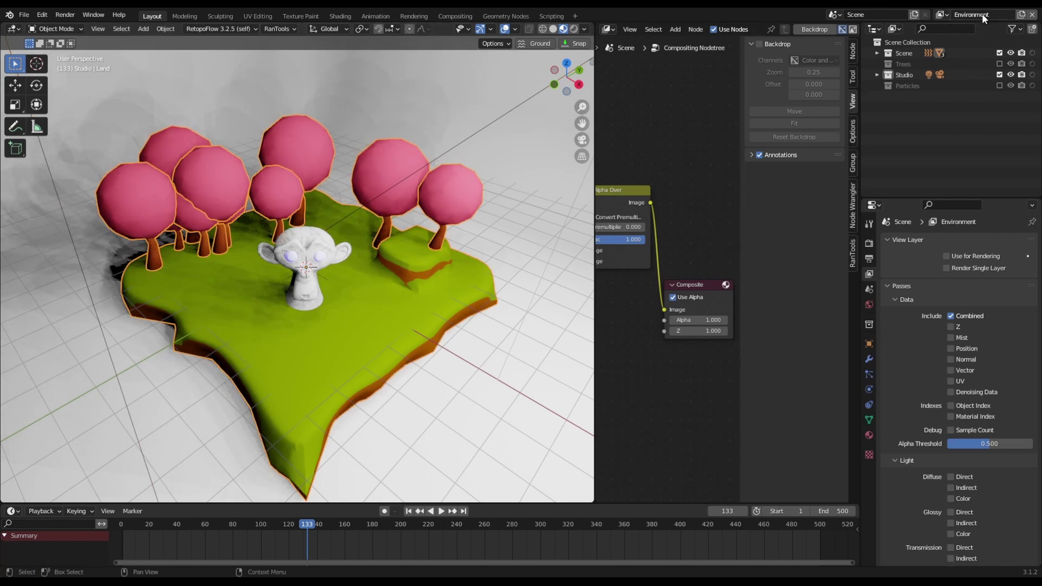
left_click(940, 14)
left_click(900, 38)
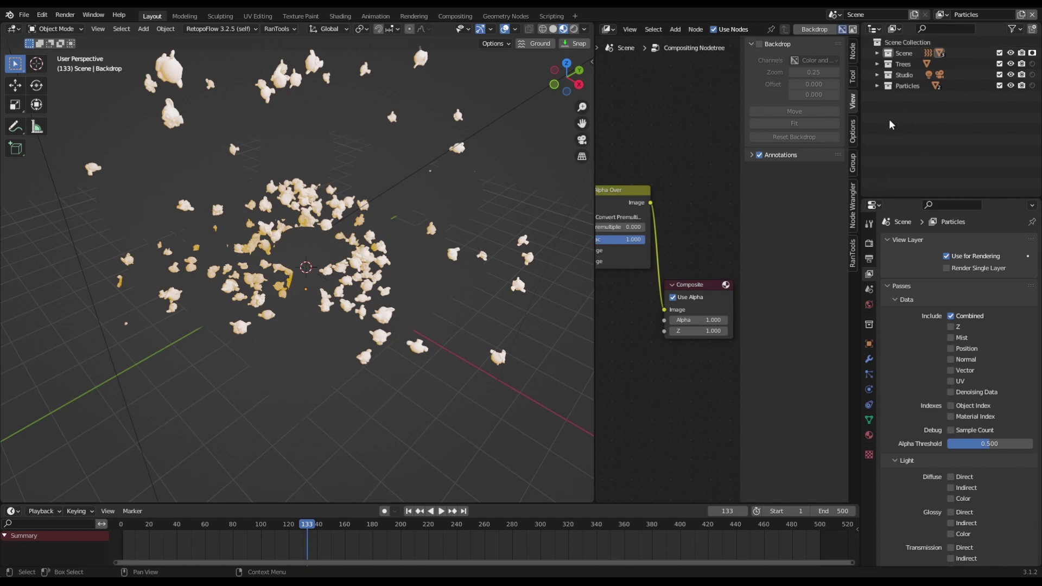
middle_click_drag(407, 279, 380, 282)
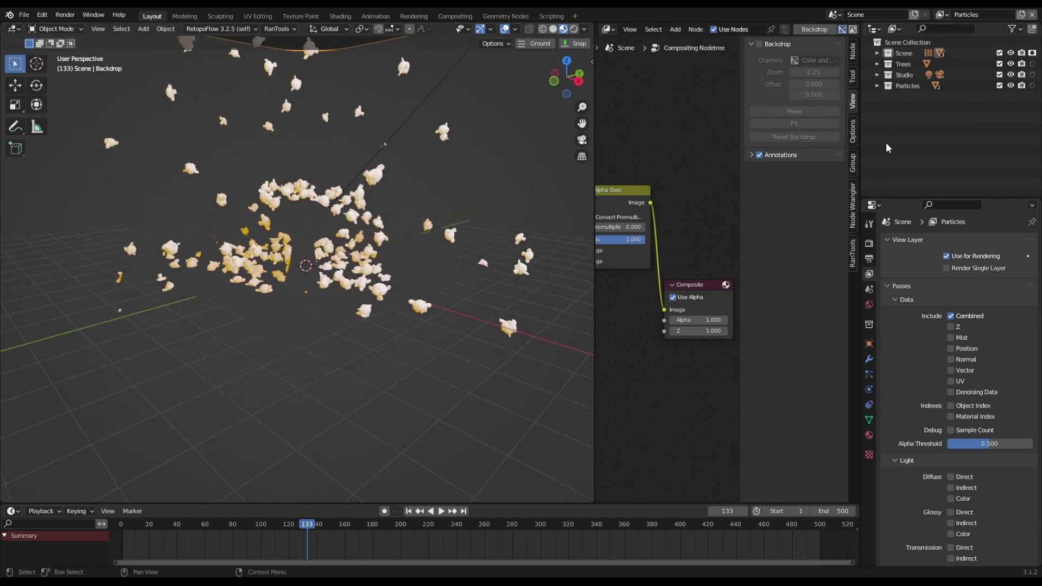
Toggle the Scene collection off and on twice to compare the particles with and without the holdout
left_click(1000, 53)
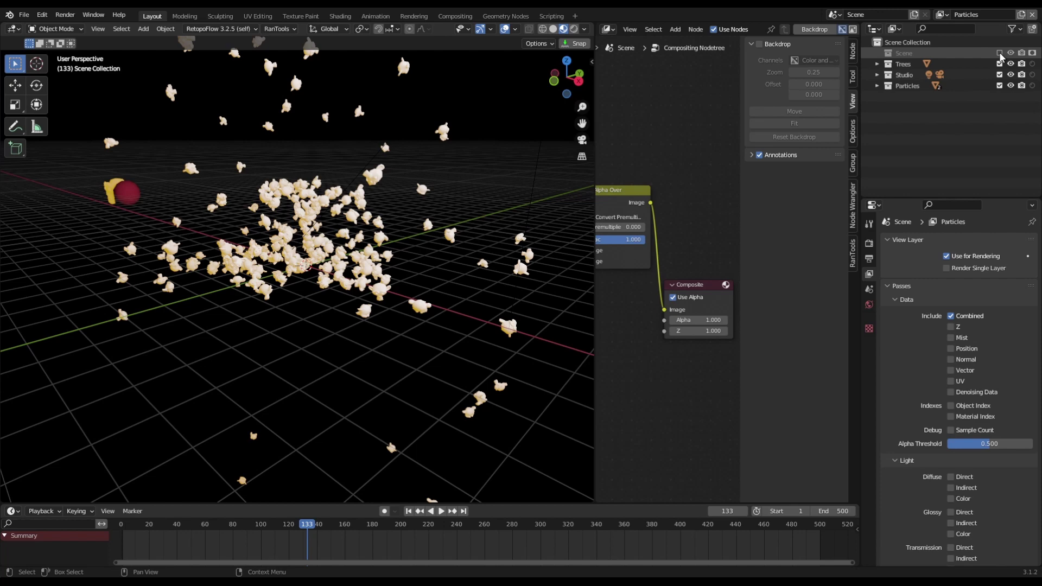
left_click(999, 53)
left_click(1000, 54)
left_click(1000, 53)
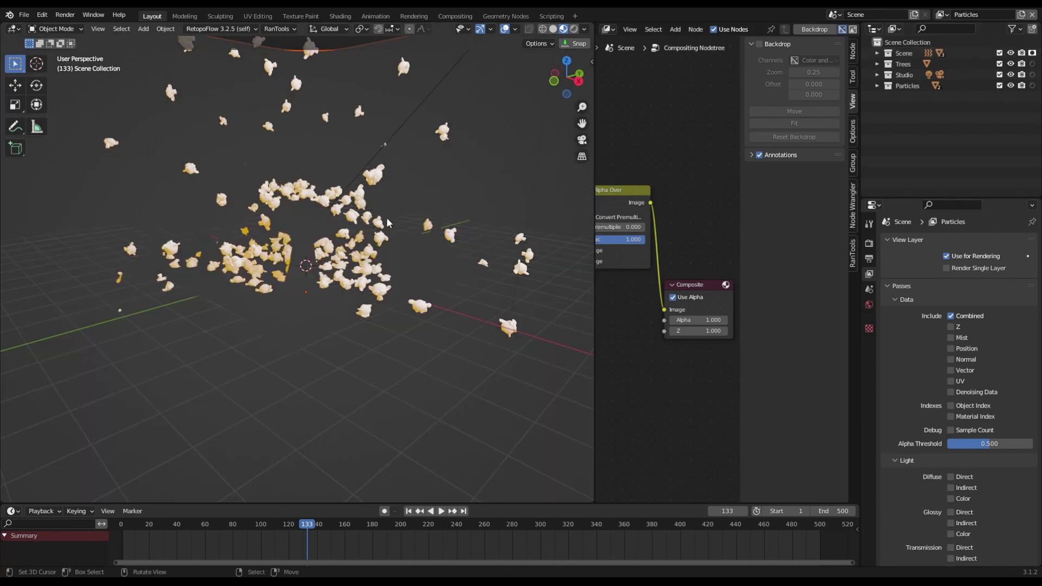
Select the Monument to check its held-out silhouette among the particles, and toggle the Studio collection off and on
scroll(311, 230, "up", 5)
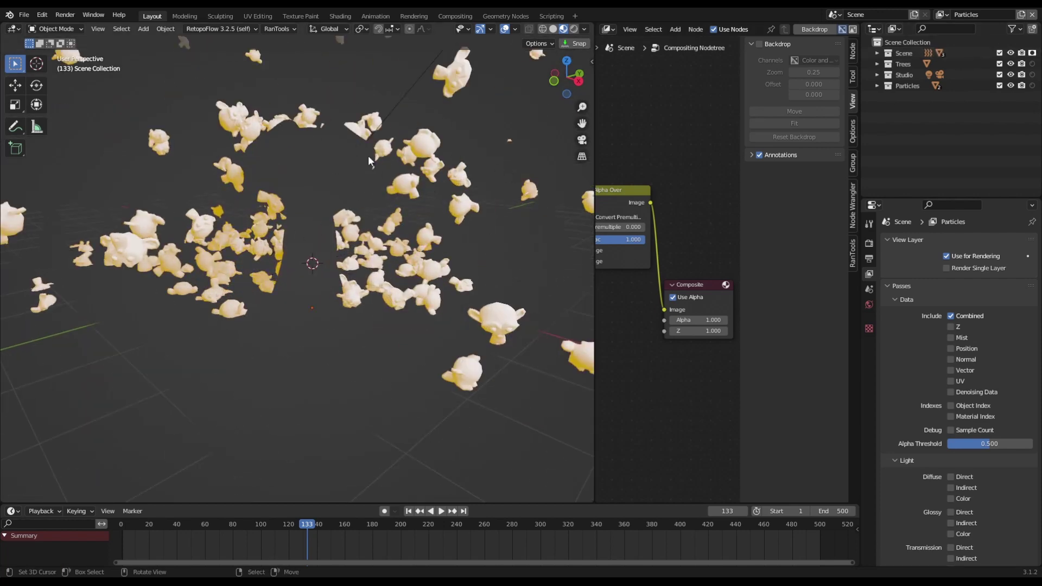
left_click(341, 198)
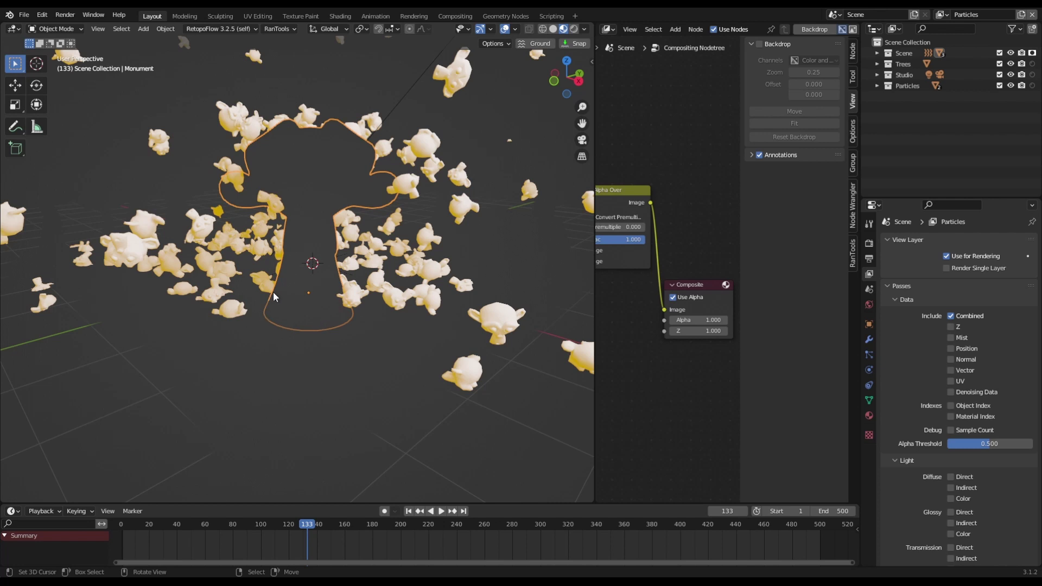
key("h")
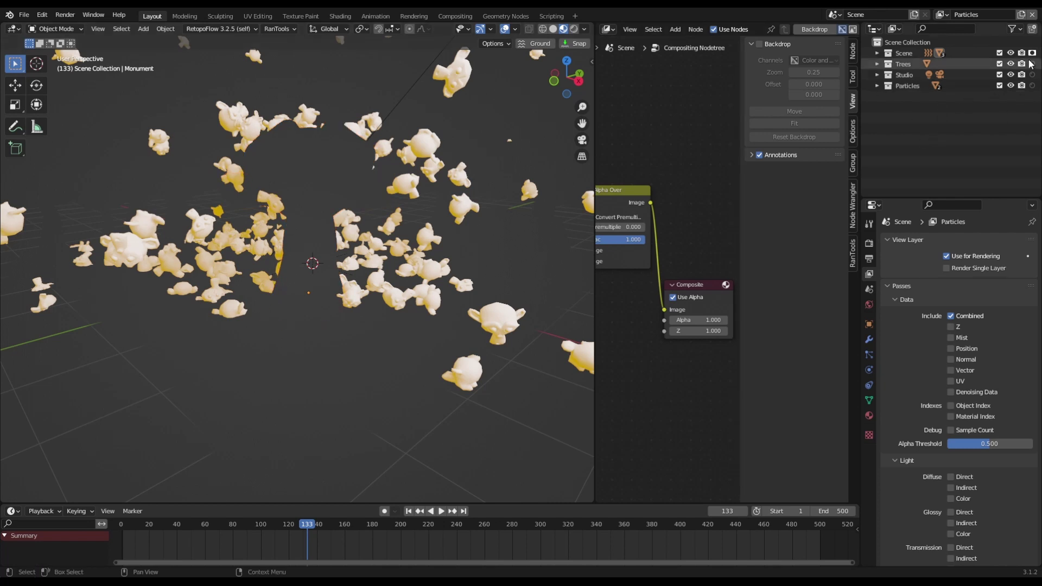
left_click(1032, 53)
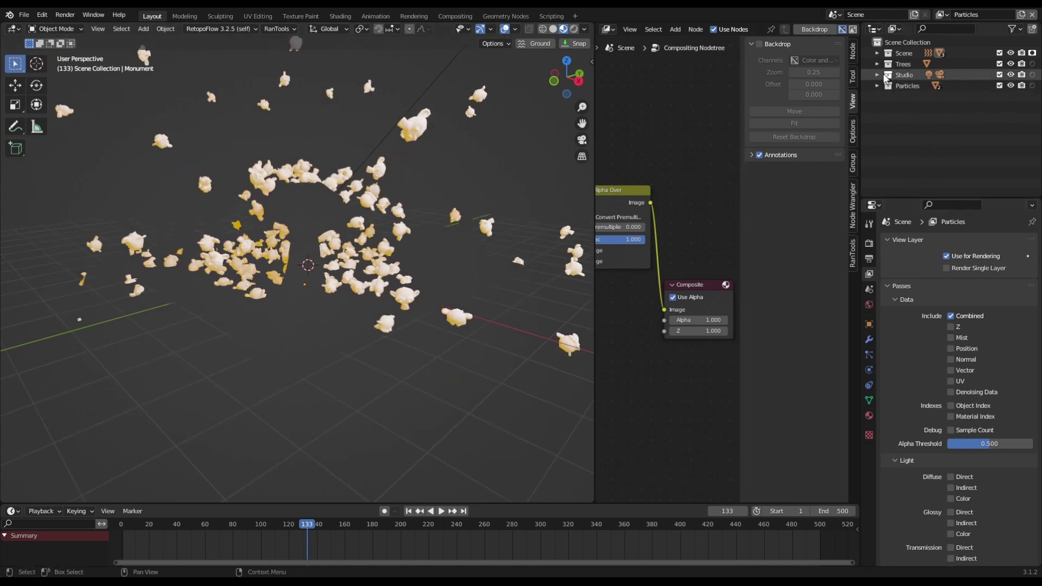
left_click(1000, 74)
left_click(1000, 75)
Change the render engine to Eevee and inspect the masked particles in the viewport
left_click(870, 242)
left_click(955, 242)
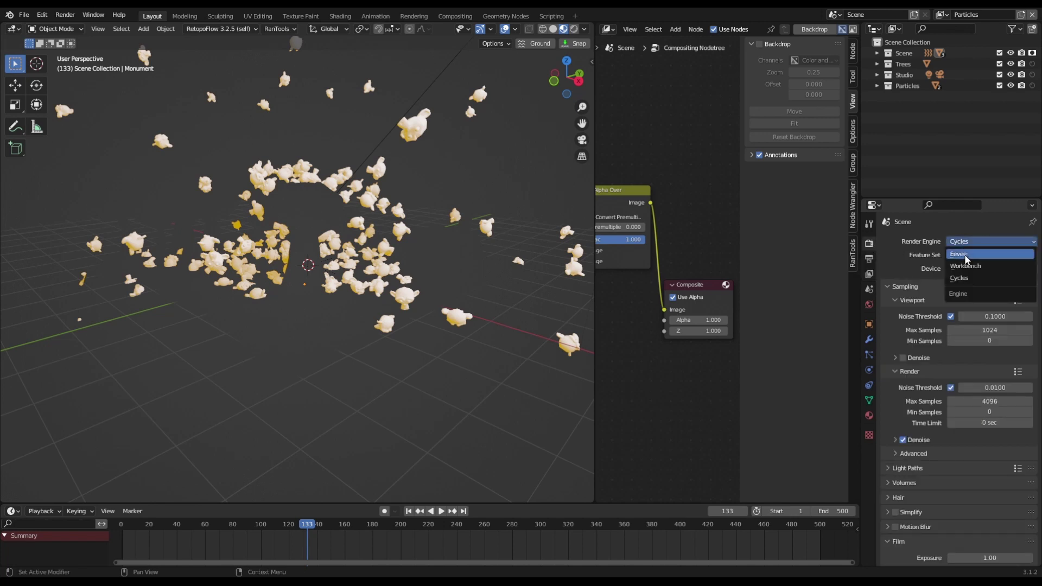
left_click(969, 252)
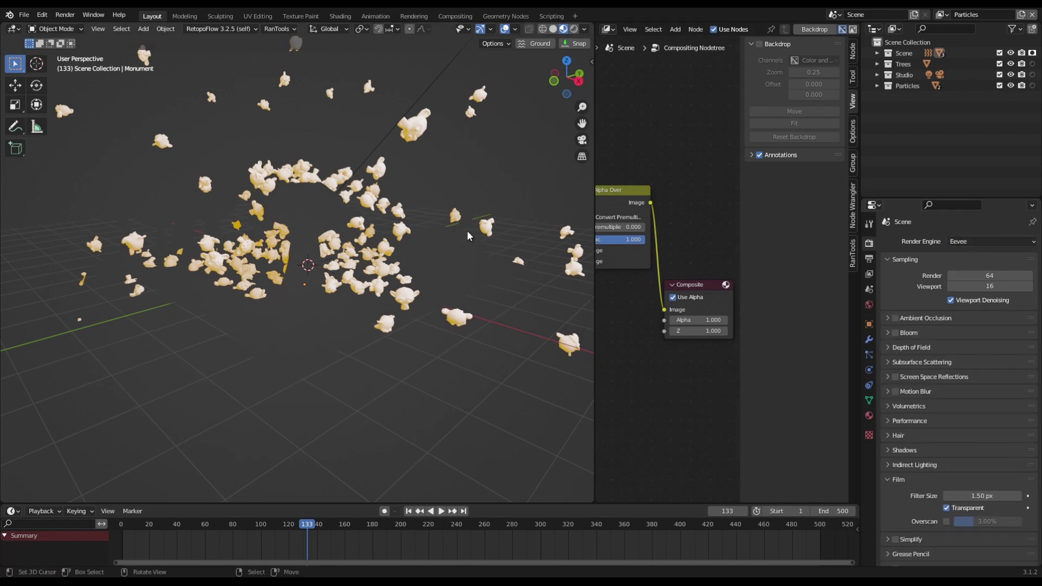
scroll(432, 245, "up", 3)
scroll(431, 245, "up", 2)
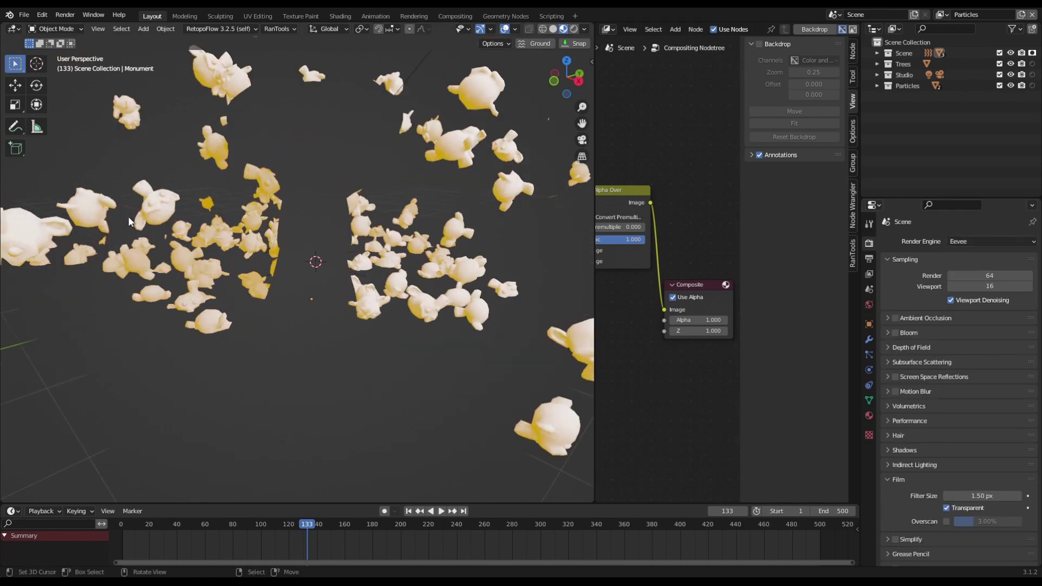
Switch the Render Layers node's view layer to Environment and back to Particles to compare their previews
scroll(309, 235, "down", 6)
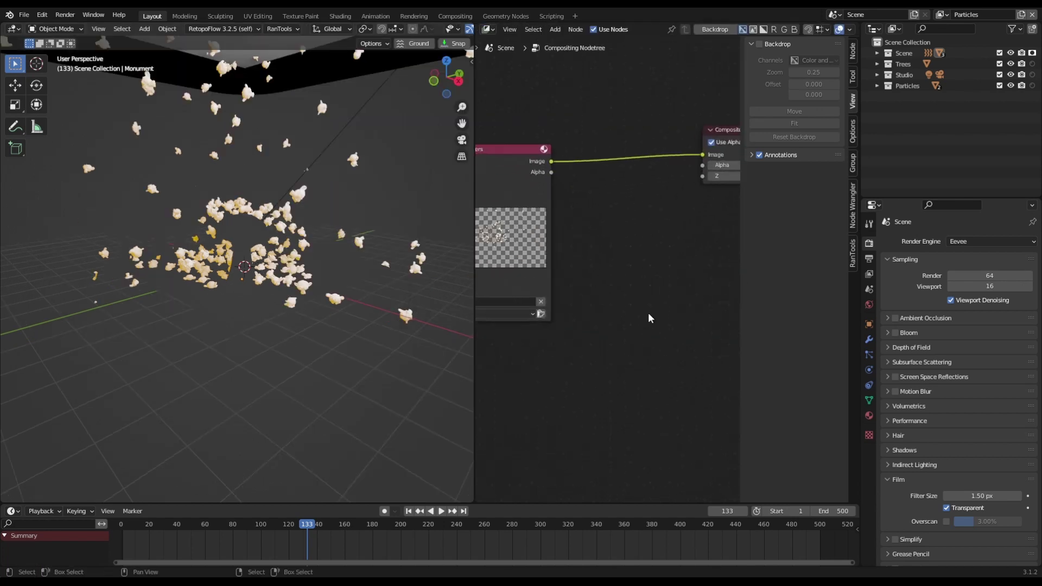
scroll(591, 298, "up", 4)
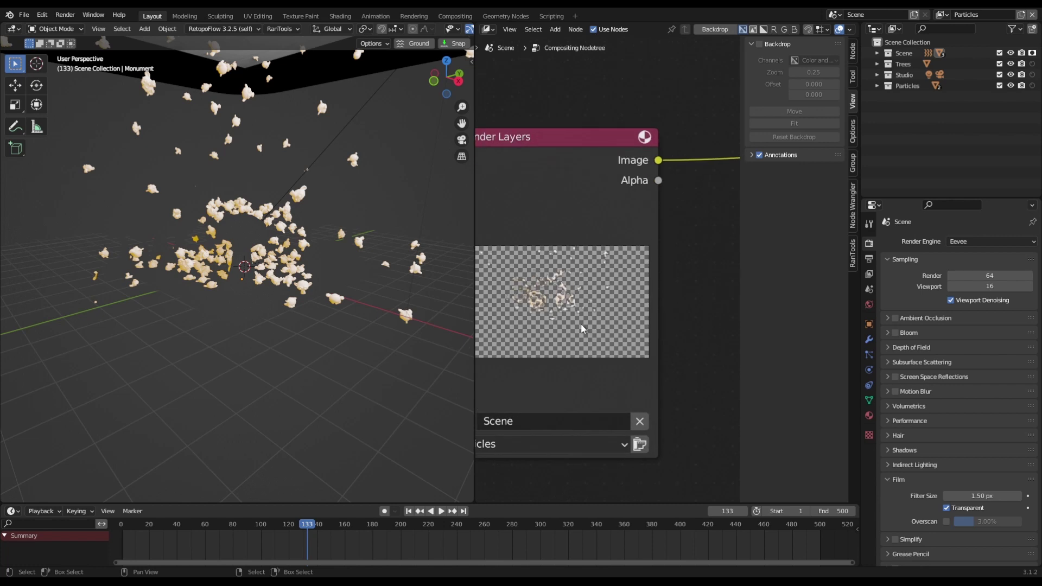
middle_click_drag(581, 329, 617, 300)
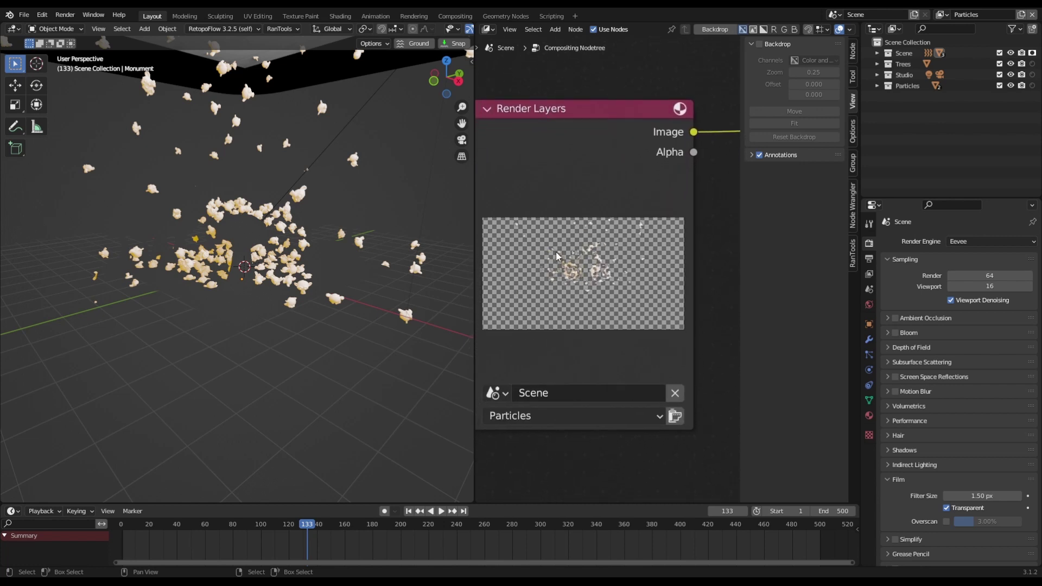
scroll(619, 284, "down", 1)
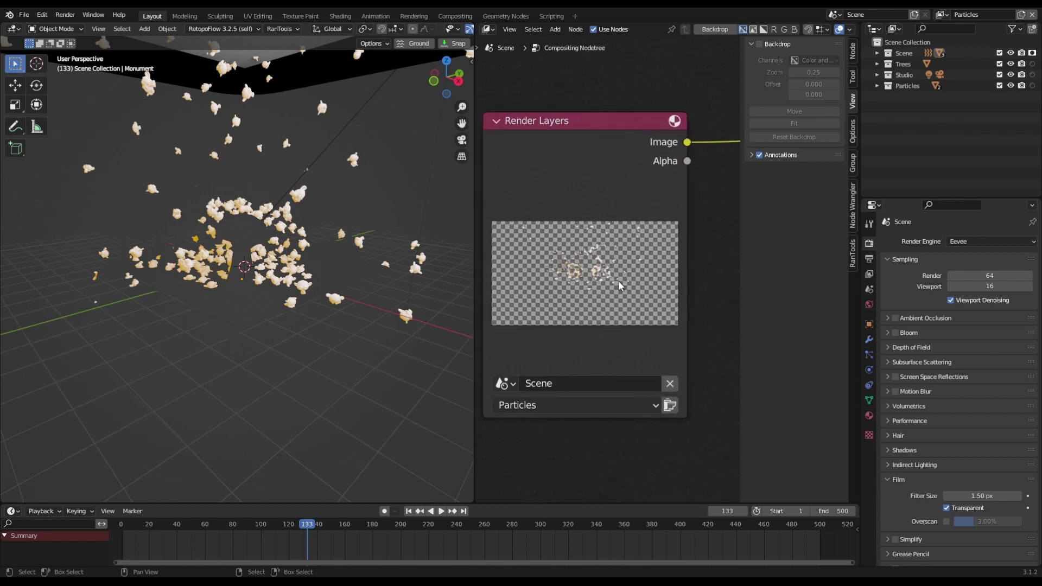
scroll(678, 304, "down", 3)
middle_click_drag(709, 275, 705, 251)
scroll(667, 376, "up", 1)
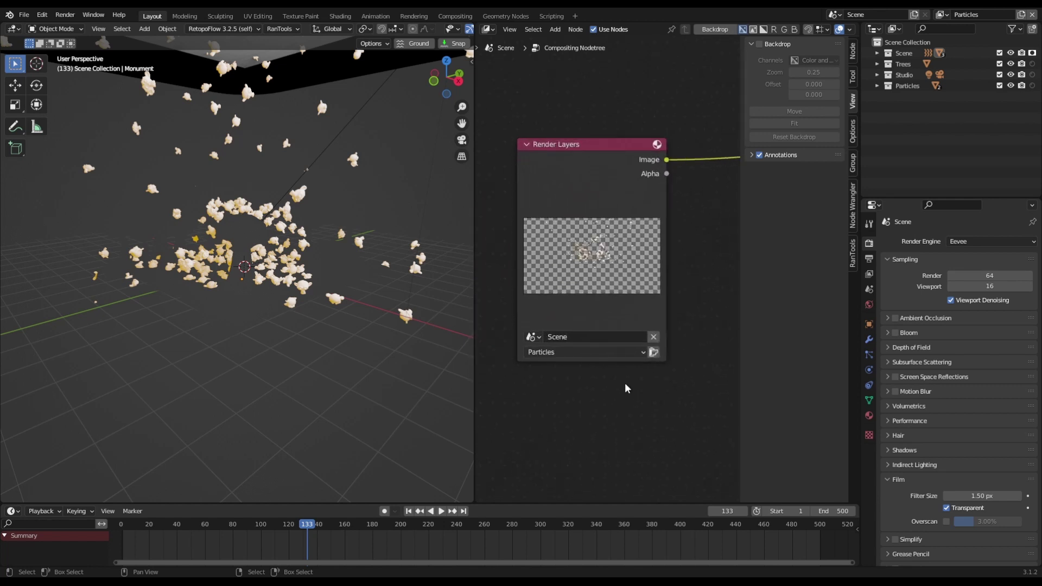
left_click(637, 354)
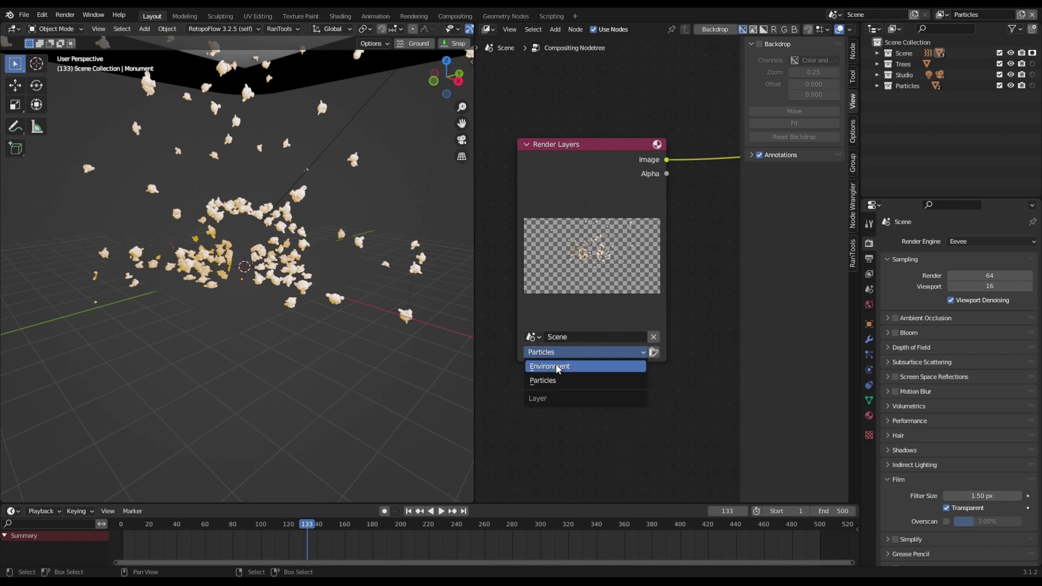
left_click(560, 369)
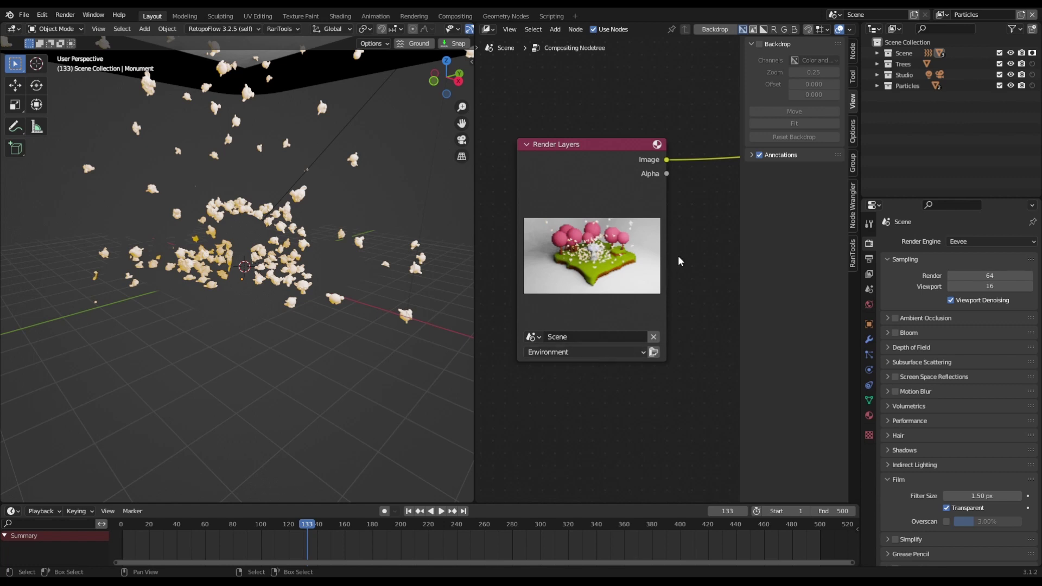
middle_click_drag(686, 275, 658, 286)
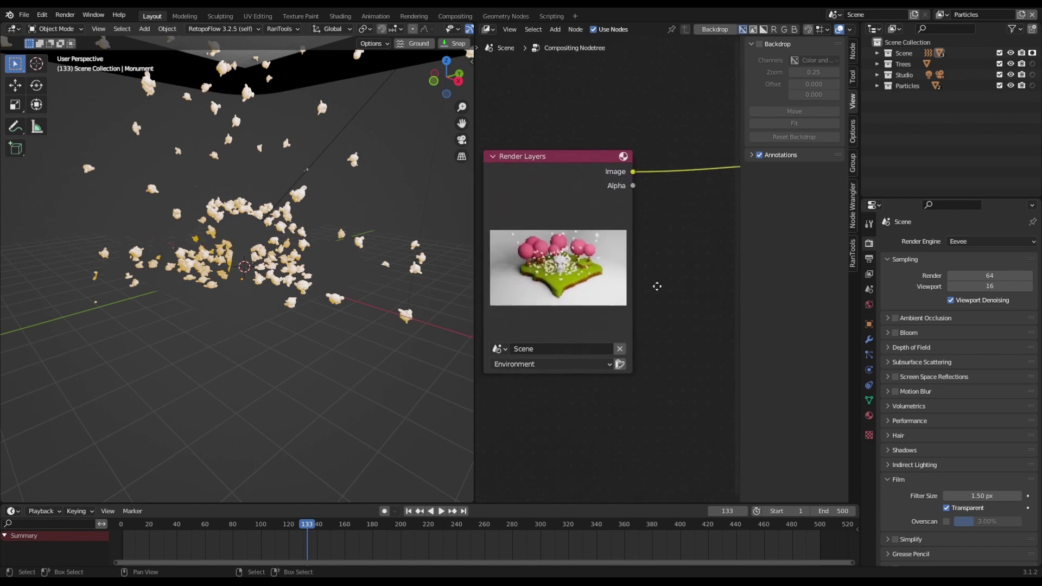
left_click(553, 360)
left_click(537, 389)
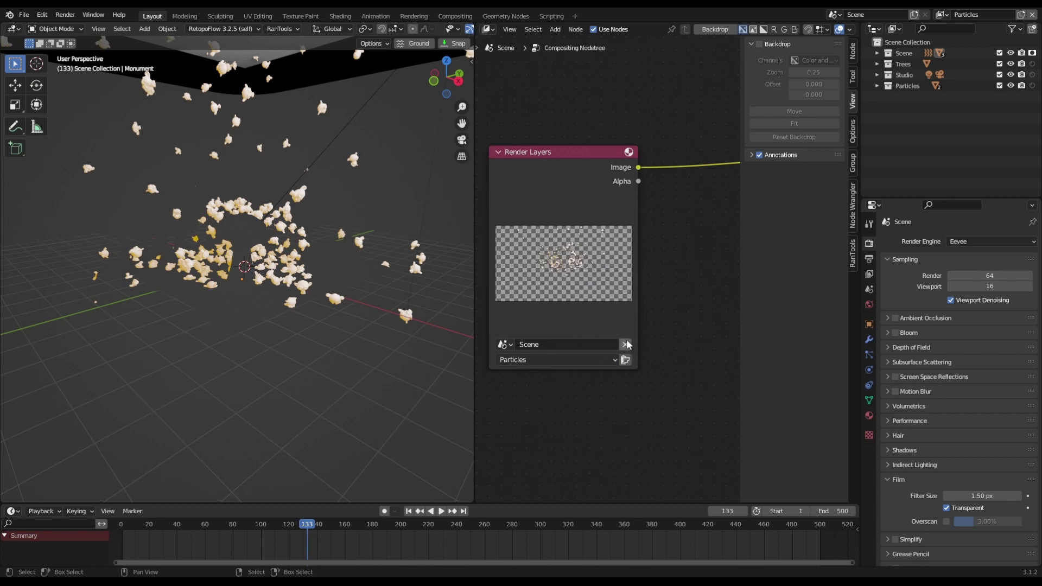
Render frame 133 of the Particles view layer with Eevee and inspect the masked particles up close
scroll(649, 302, "up", 4)
scroll(593, 365, "down", 6)
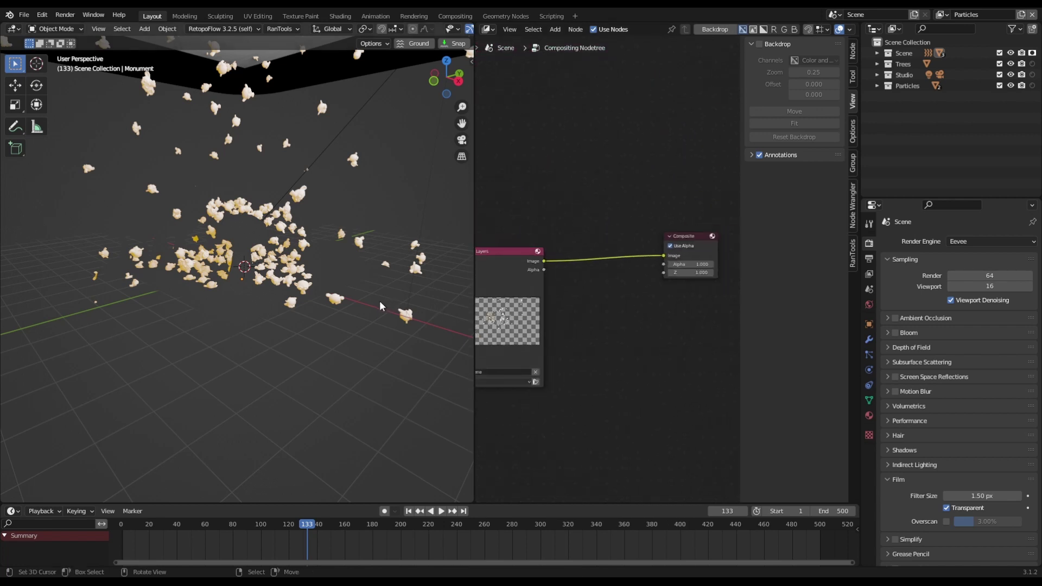
scroll(350, 304, "down", 2)
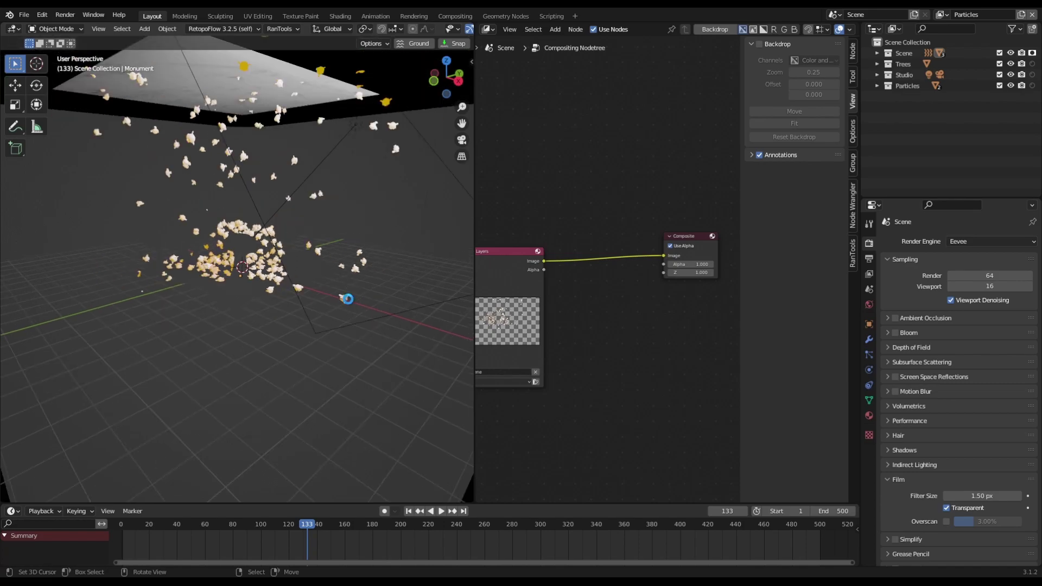
key("F12")
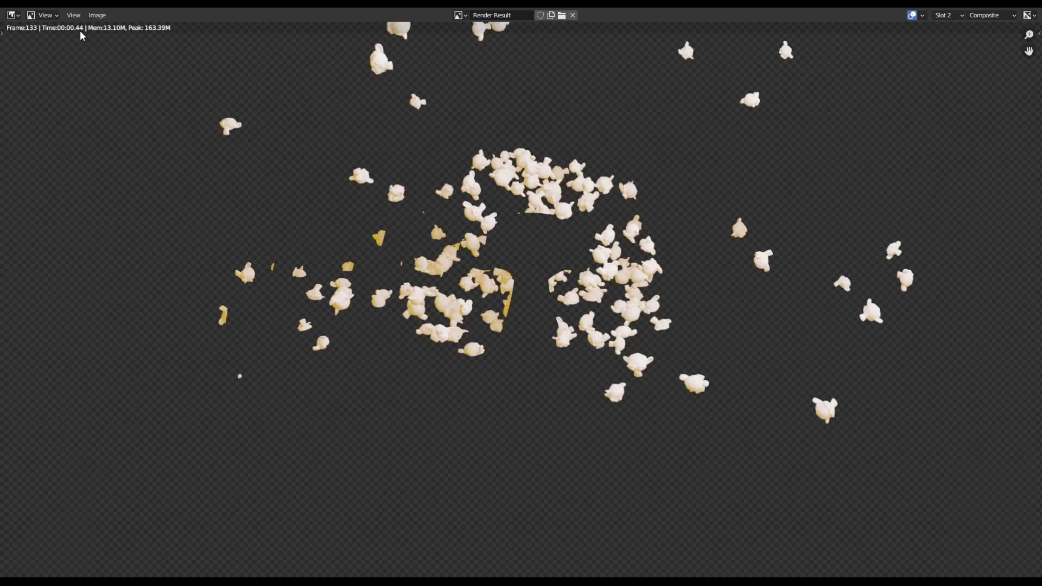
scroll(470, 341, "up", 5)
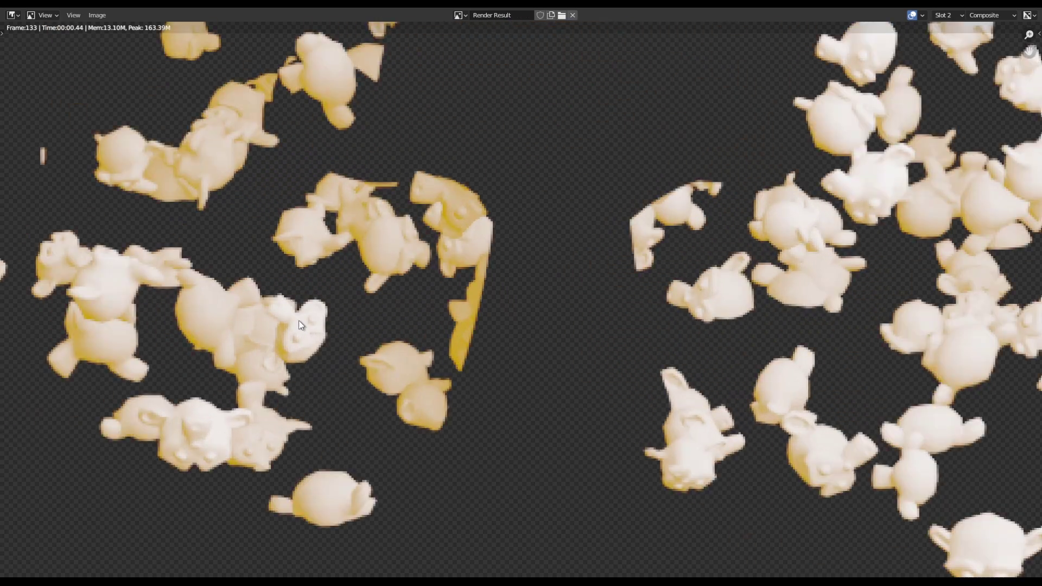
scroll(515, 299, "down", 5)
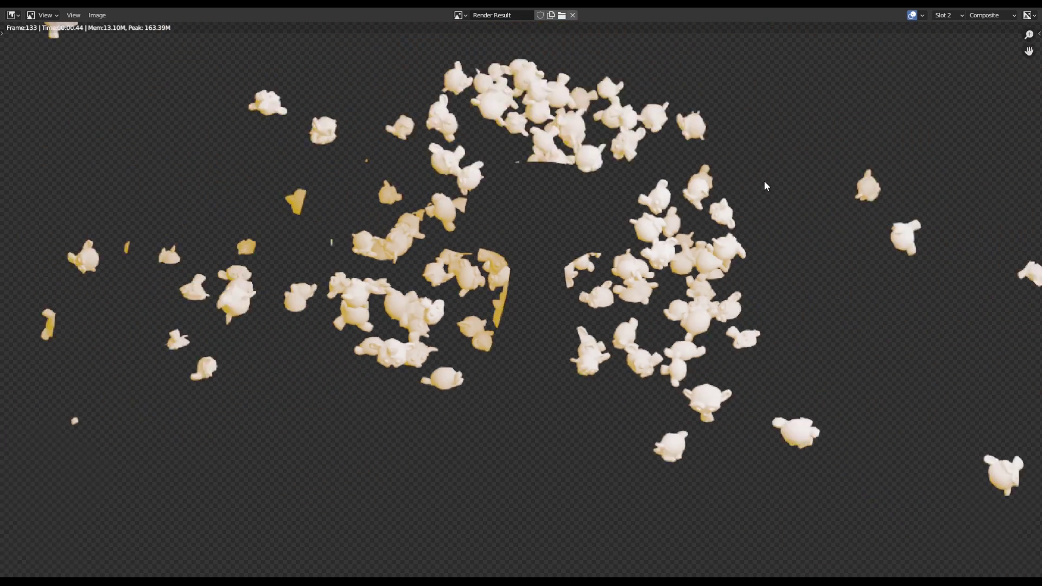
Show the render in Slot 1 and examine its Environment layer
left_click(956, 16)
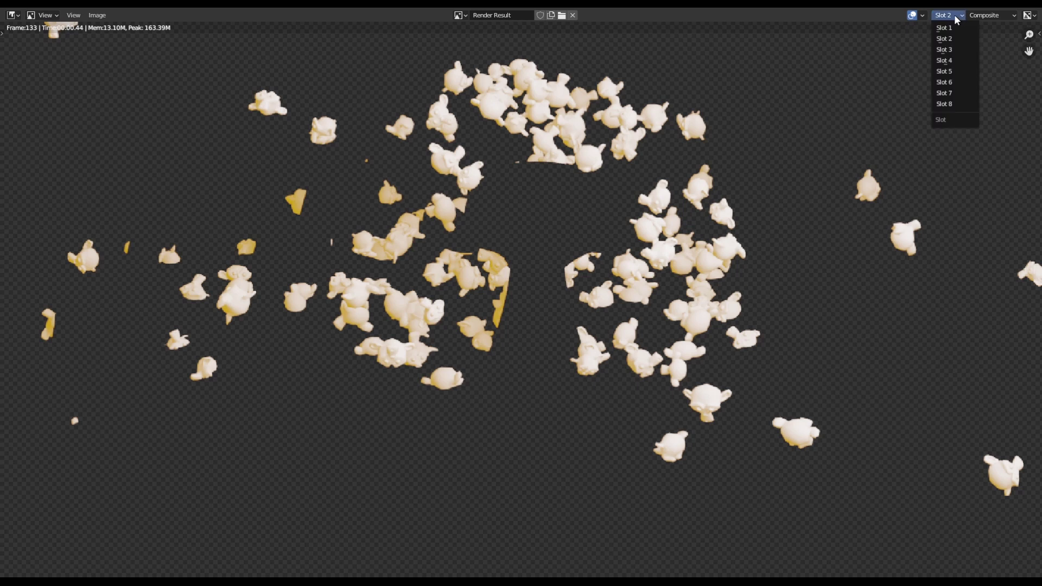
left_click(944, 28)
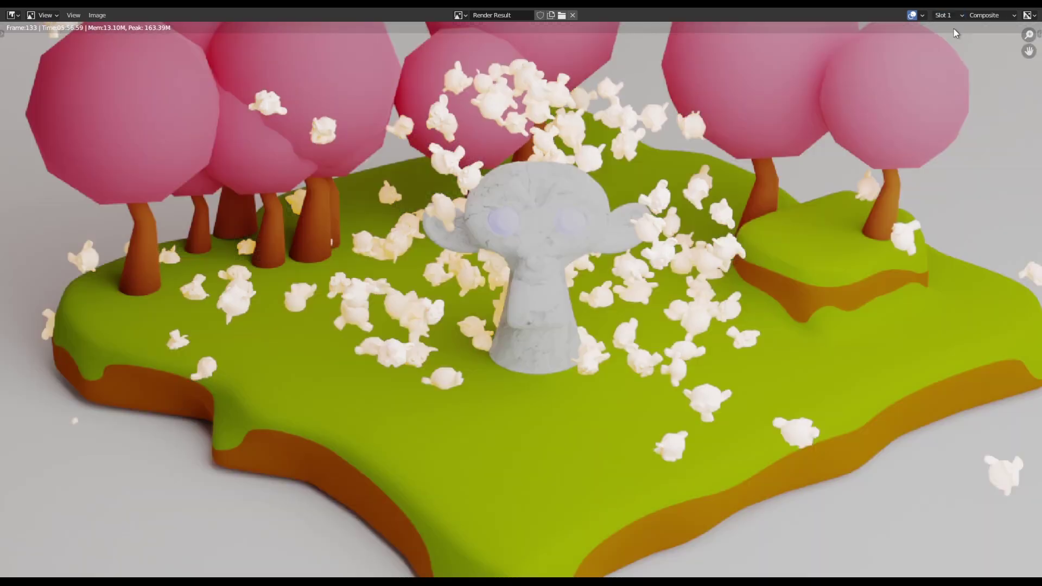
scroll(700, 174, "down", 2)
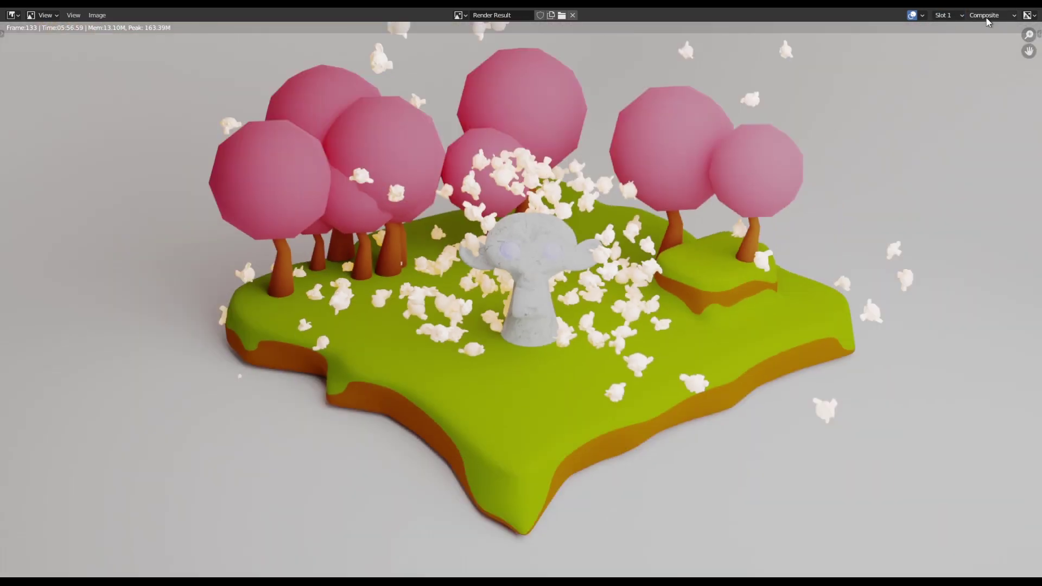
left_click(985, 15)
left_click(985, 43)
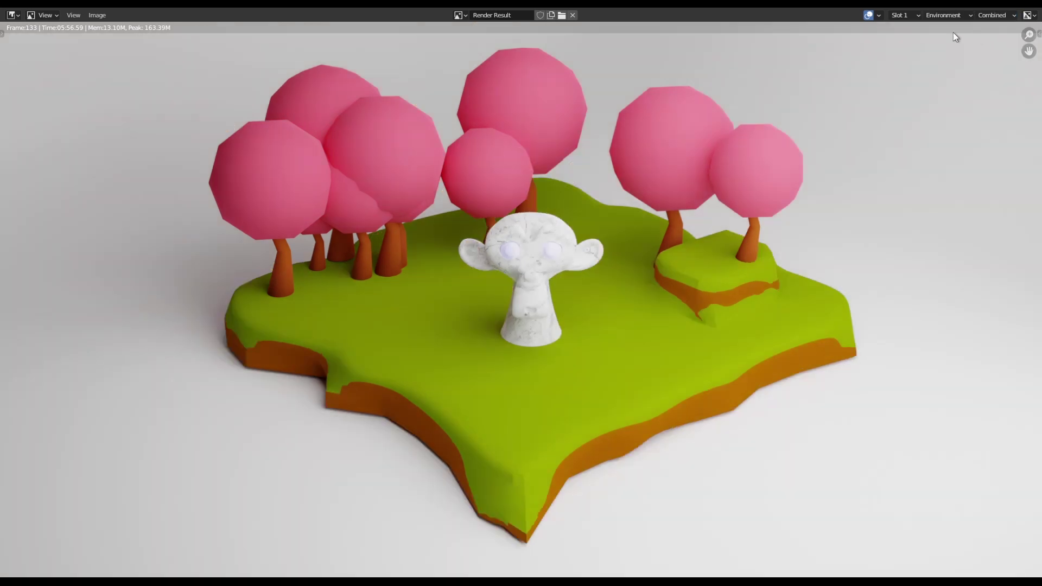
scroll(577, 276, "down", 2)
scroll(577, 275, "up", 4)
scroll(578, 275, "down", 4)
scroll(760, 163, "up", 2)
Display the Particles layer of the Slot 1 render and inspect the cut-out left by the monument
left_click(947, 15)
left_click(936, 49)
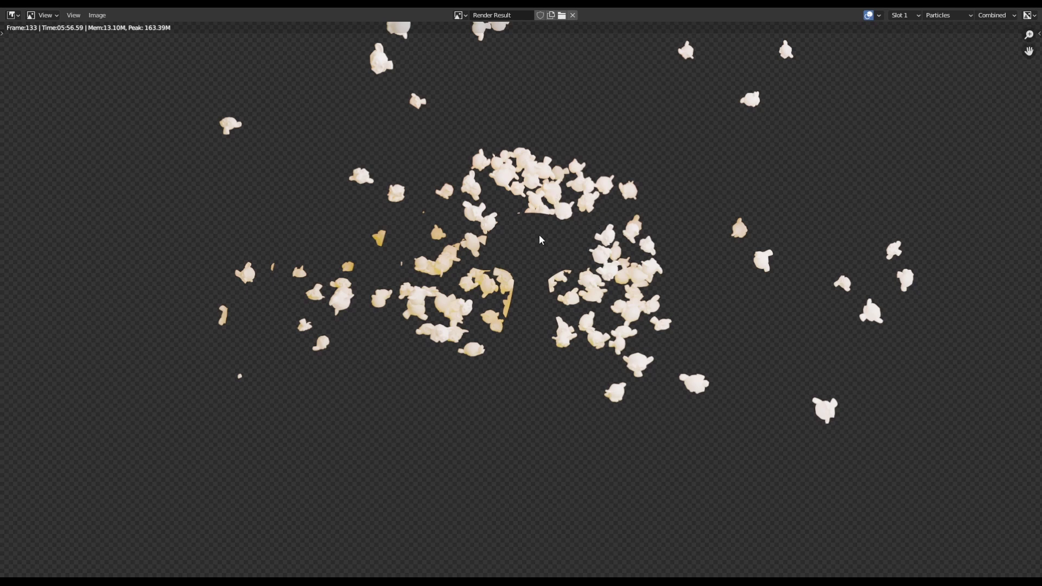
scroll(570, 236, "up", 1)
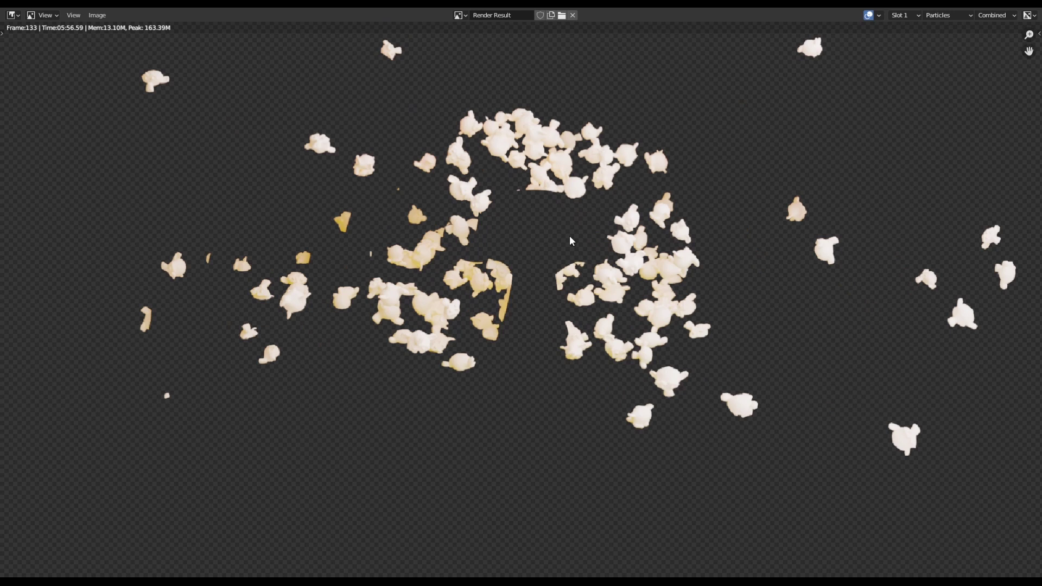
scroll(570, 237, "up", 1)
scroll(575, 237, "up", 1)
scroll(557, 239, "down", 2)
Alternate between the Slot 2 composite and the Slot 1 Particles layer to compare the two particle renders
left_click(905, 16)
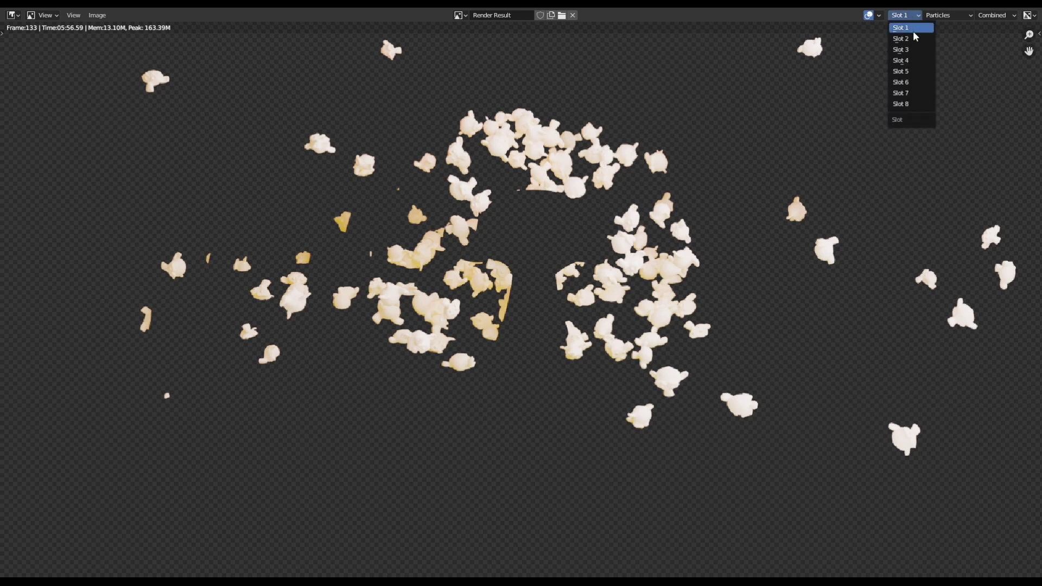
left_click(913, 38)
left_click(975, 15)
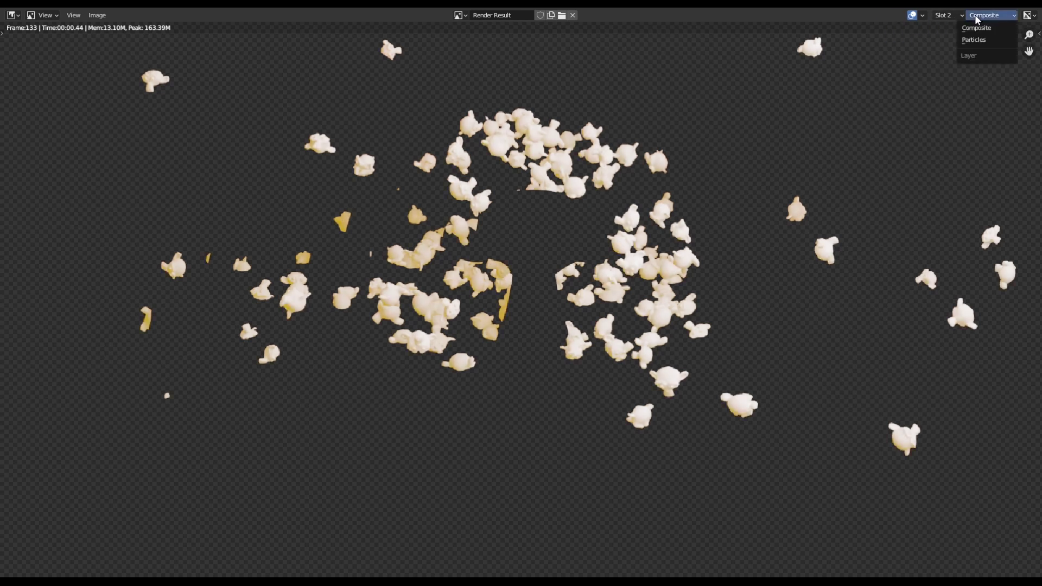
left_click(975, 15)
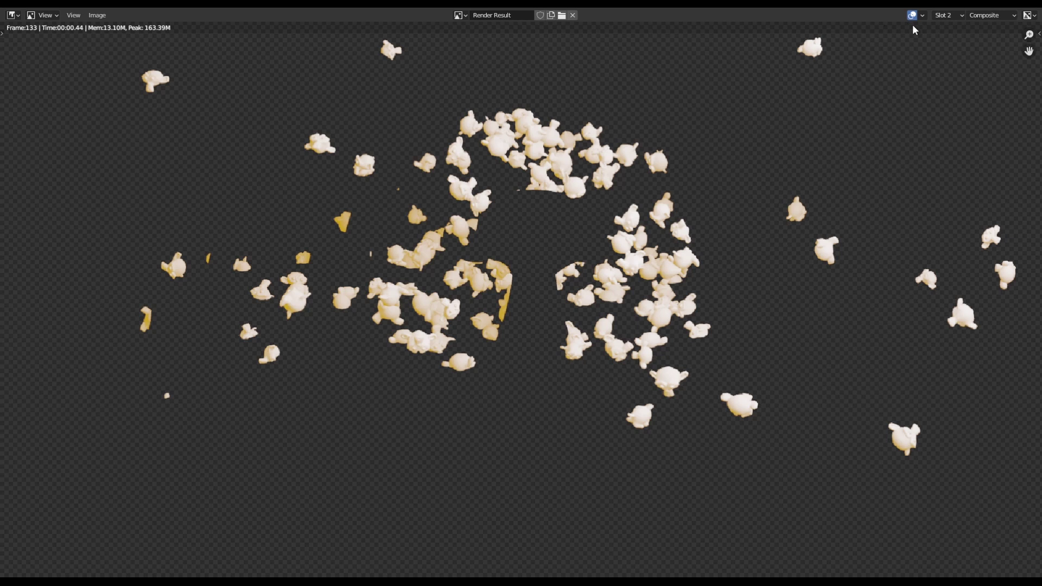
left_click(944, 17)
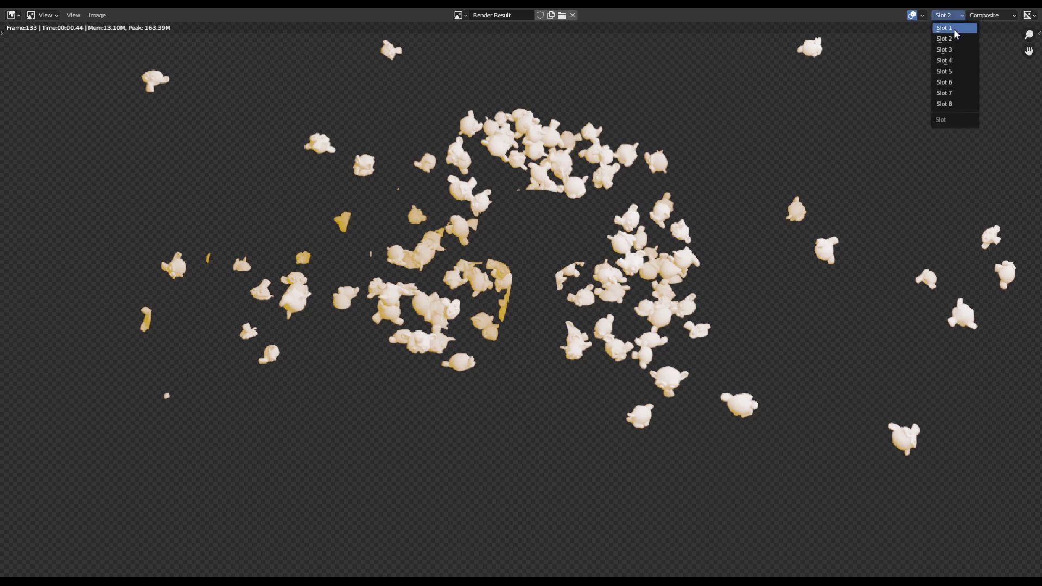
left_click(954, 29)
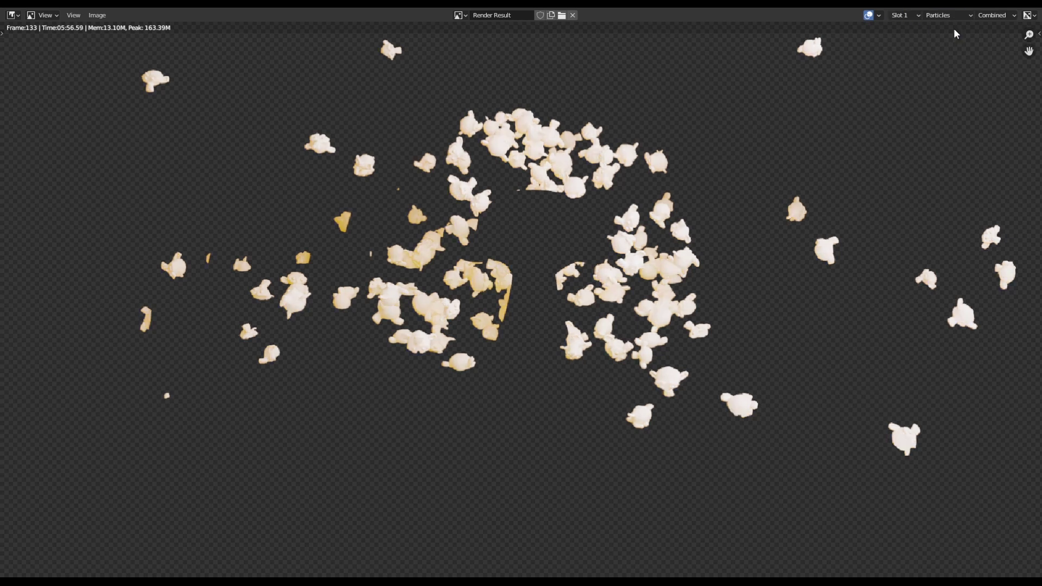
left_click(910, 14)
left_click(906, 36)
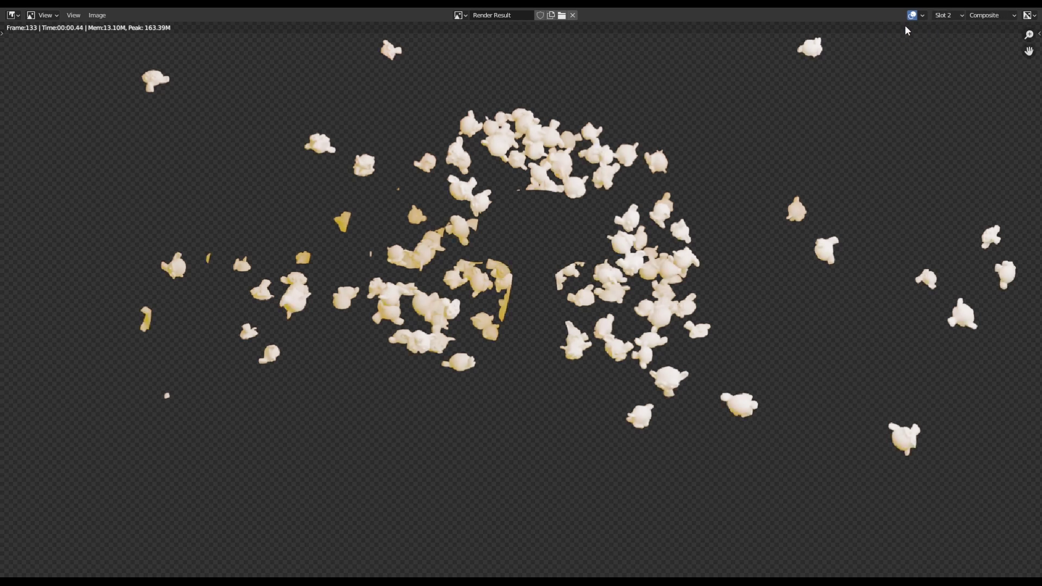
left_click(932, 16)
left_click(938, 27)
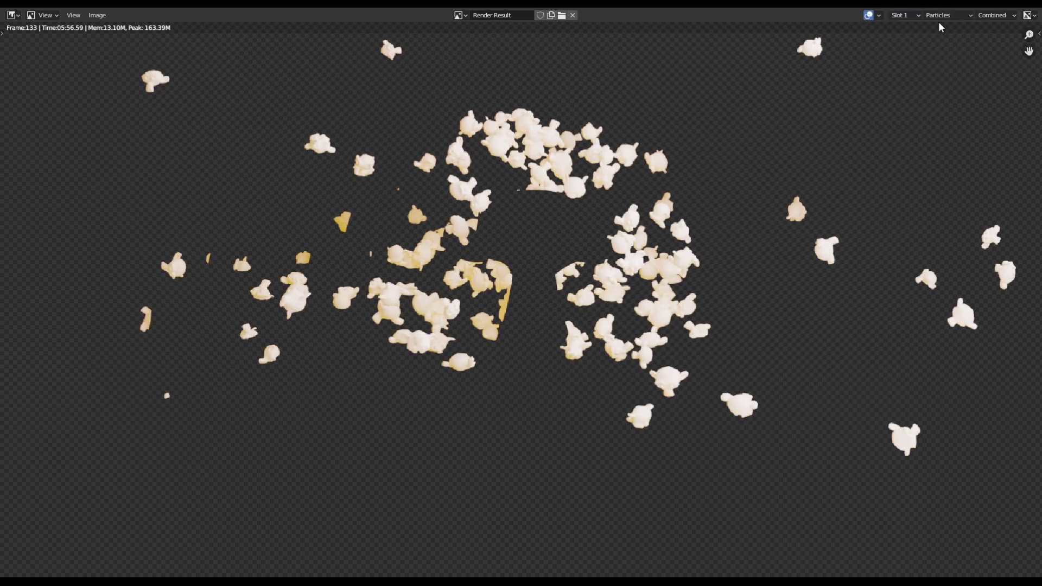
left_click(939, 15)
left_click(905, 15)
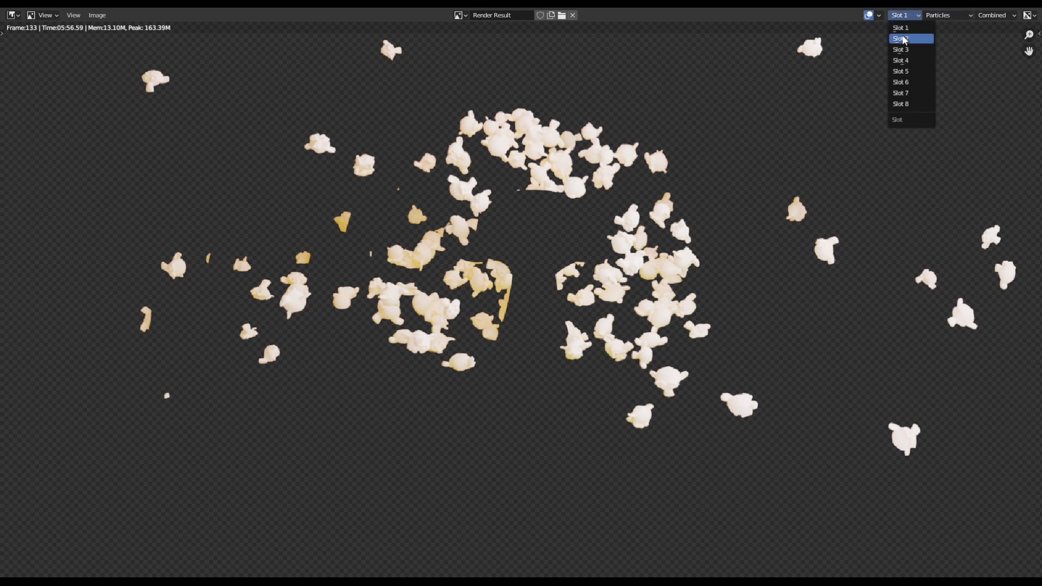
left_click(903, 37)
left_click(944, 15)
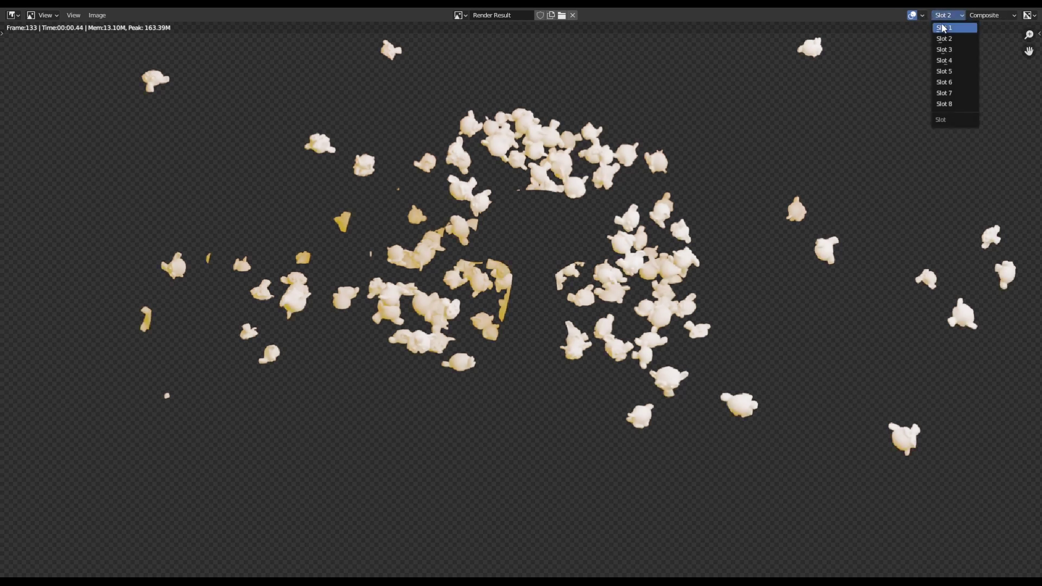
left_click(943, 28)
Inspect the particle edges in the Slot 1 render and return to the 3D scene and compositor
scroll(799, 150, "down", 3)
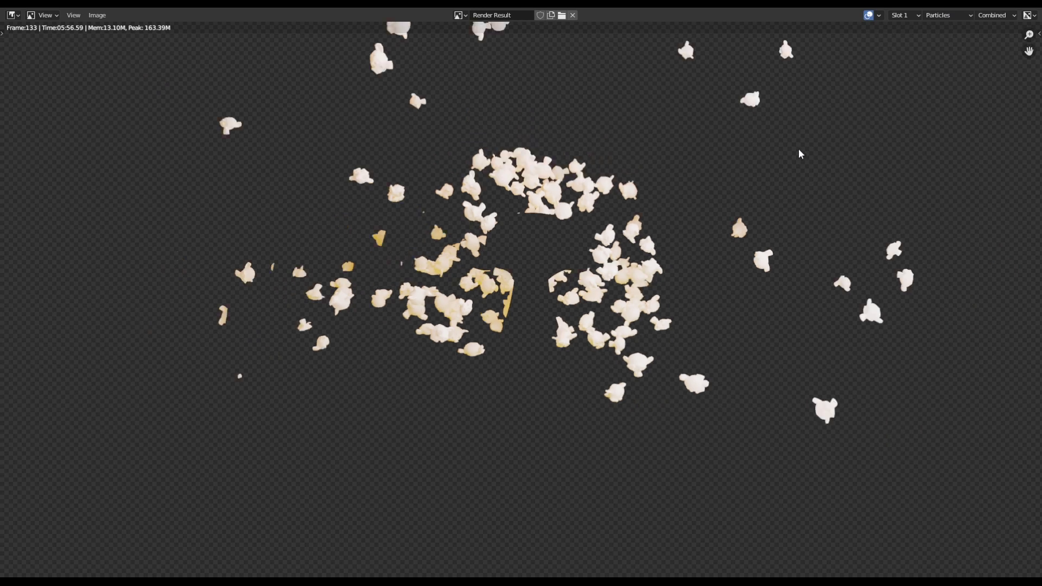
scroll(538, 309, "up", 4)
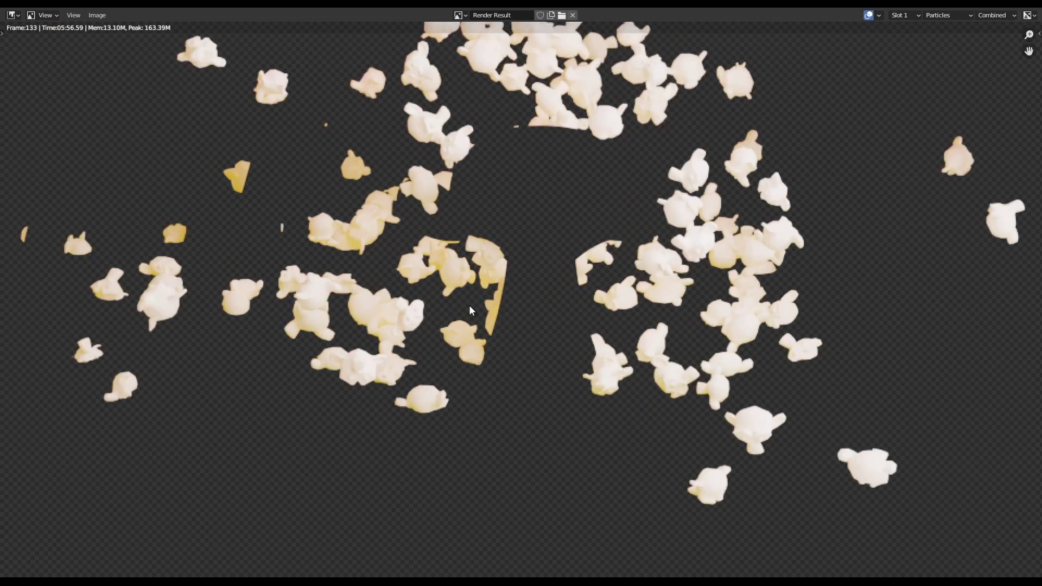
scroll(545, 351, "down", 2)
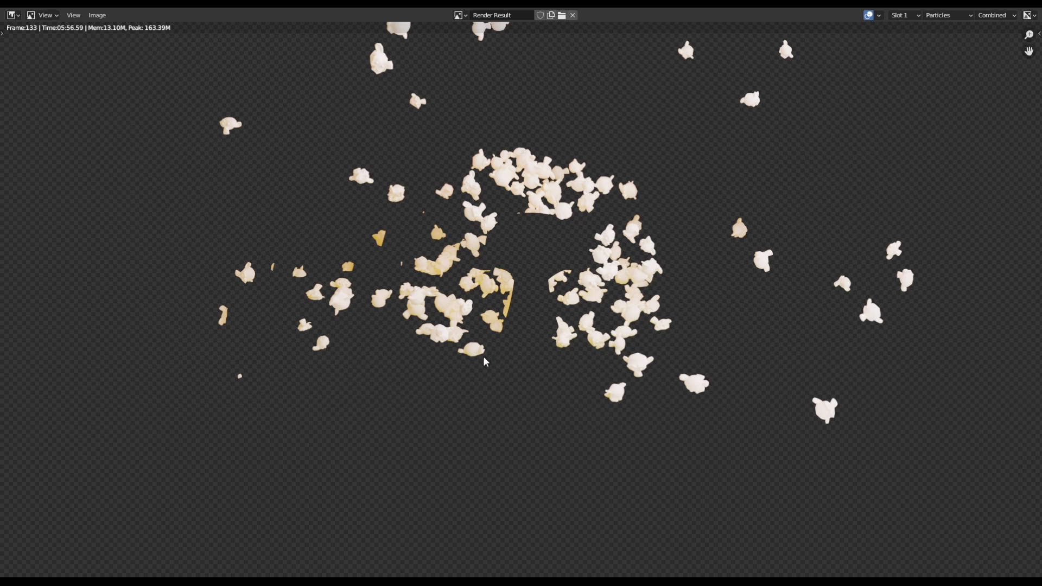
key("Escape")
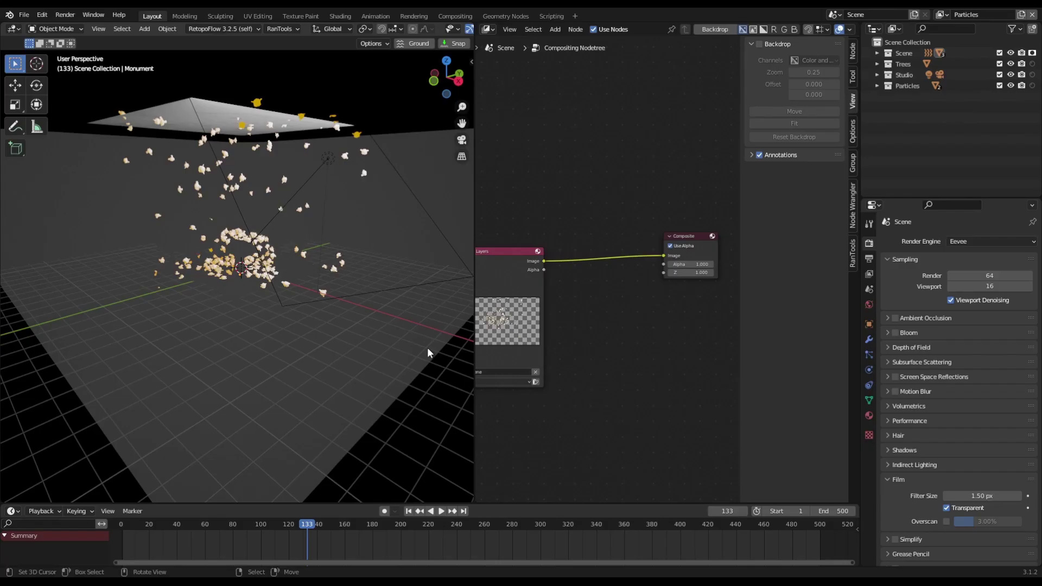
Render the masked particles at frame 120 and view the whole image
key("F12")
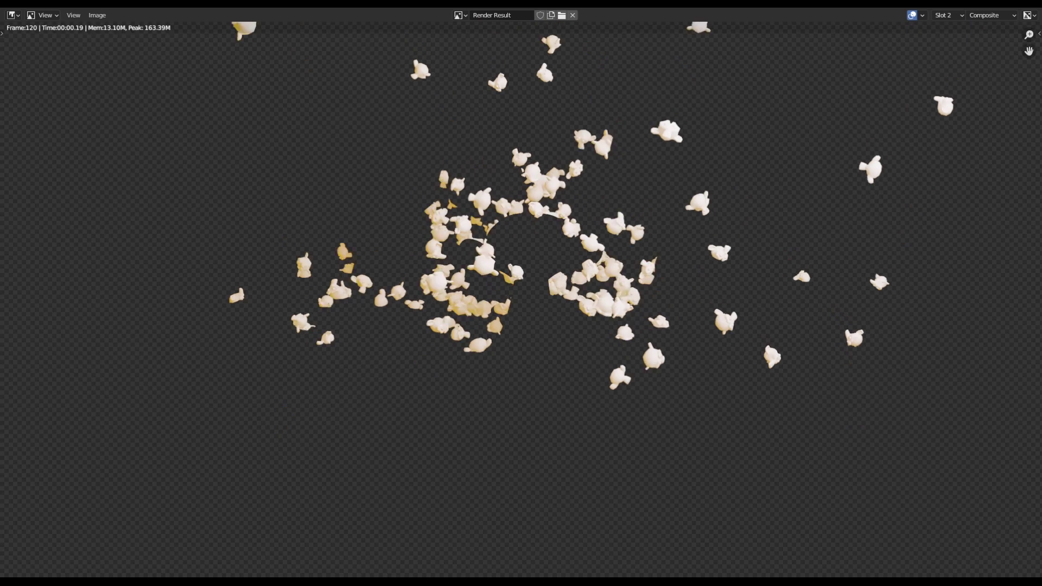
scroll(607, 374, "down", 2)
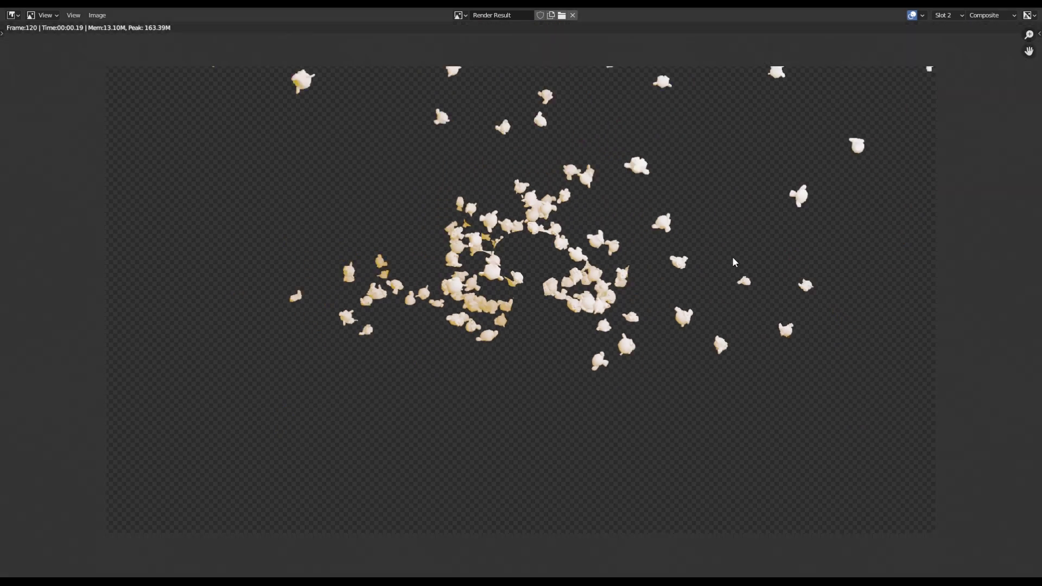
Switch to DaVinci Resolve and place the View Layers.png still at the start of the Video 1 track
key("alt+Tab")
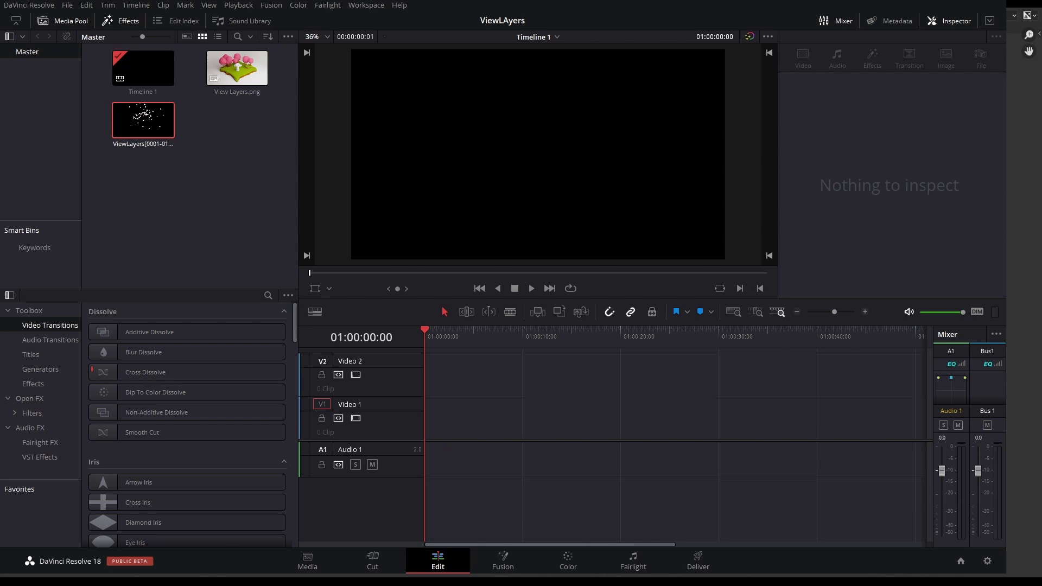
key("q")
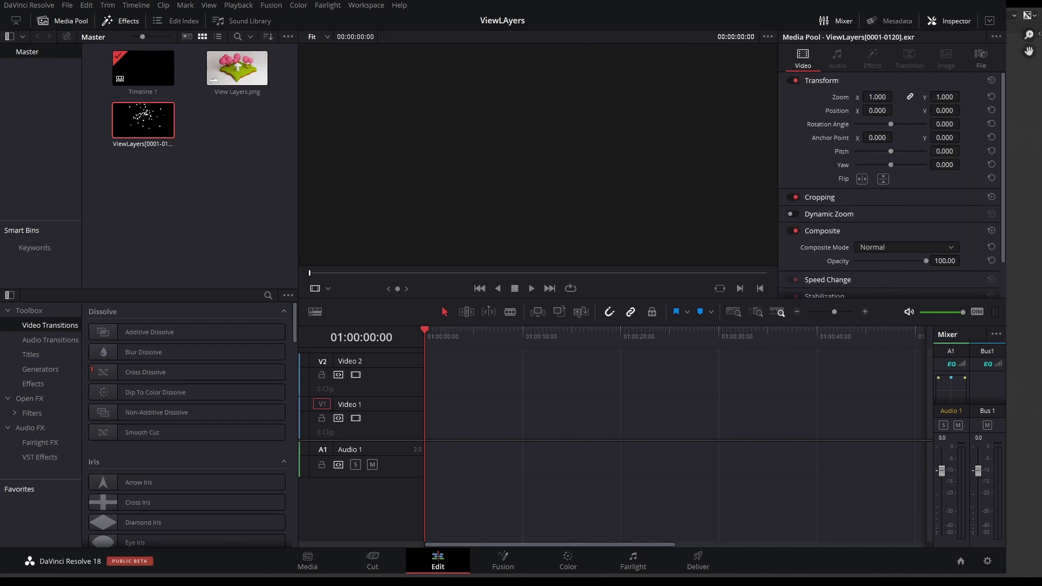
left_click_drag(255, 76, 421, 429)
left_click(448, 410)
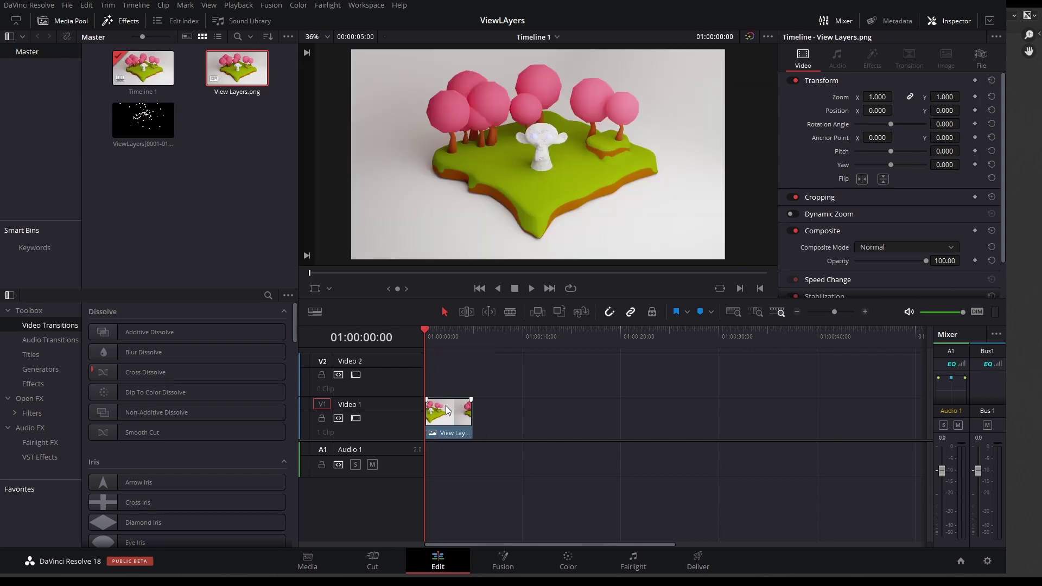
Play the View Layers.png clip from the start of the timeline to preview the environment background
left_click_drag(434, 333, 408, 335)
key("space")
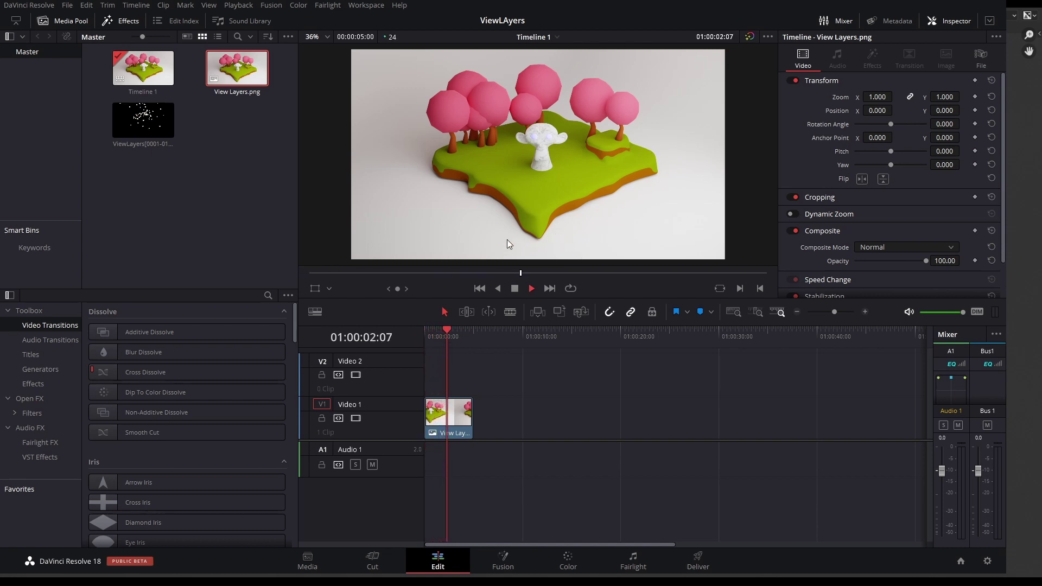
key("space")
Place the ViewLayers[0001-0120].exr sequence on Video 2 above the still and play the composite from the start
left_click(143, 120)
left_click_drag(143, 120, 425, 376)
left_click_drag(447, 332, 421, 331)
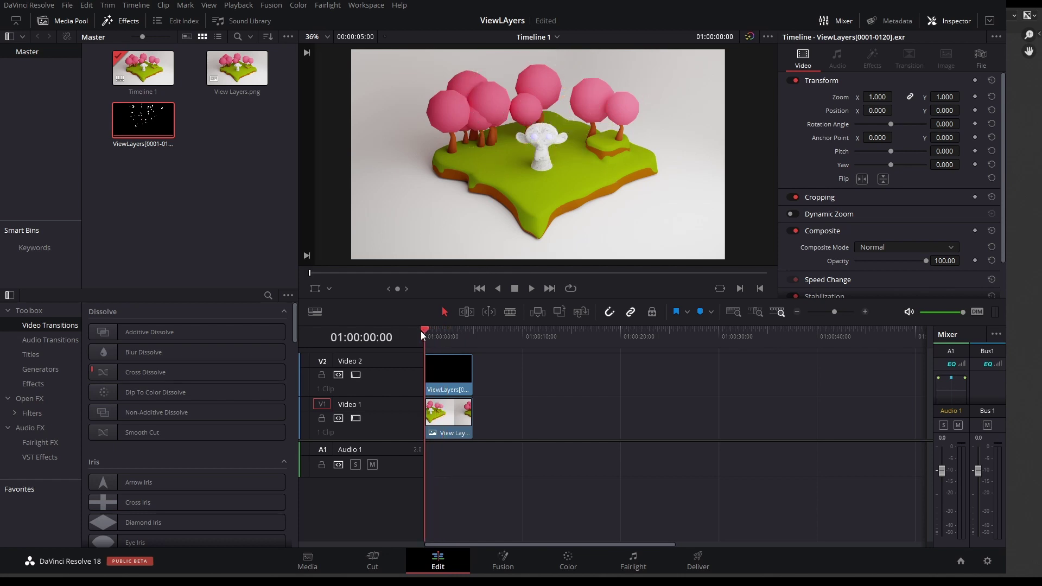
key("space")
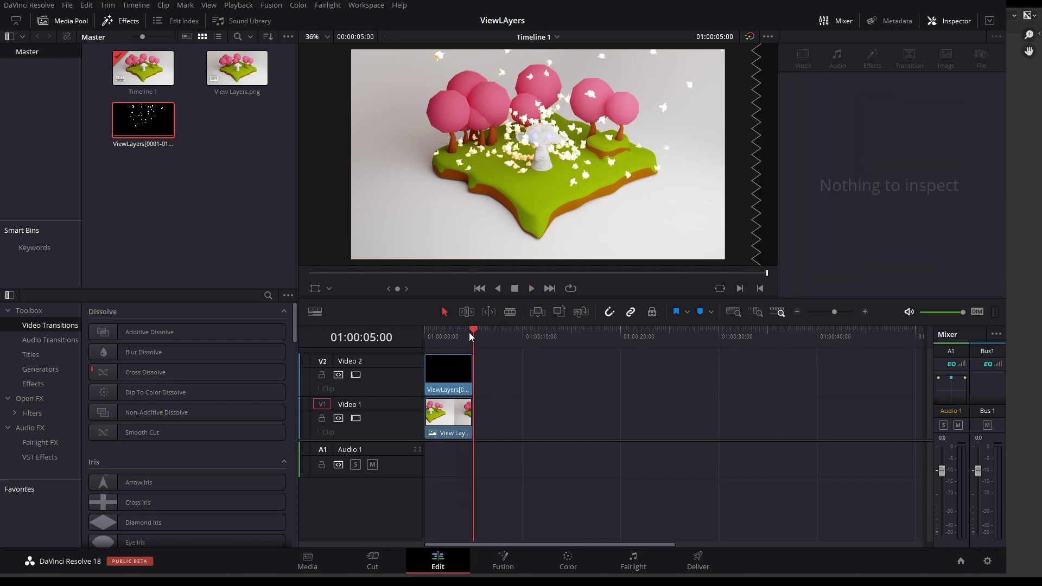
Replay and scrub the layered timeline to examine how the particle sequence sits over the environment still and around the monument
key("Home")
key("space")
left_click_drag(474, 331, 412, 327)
key("space")
key("Home")
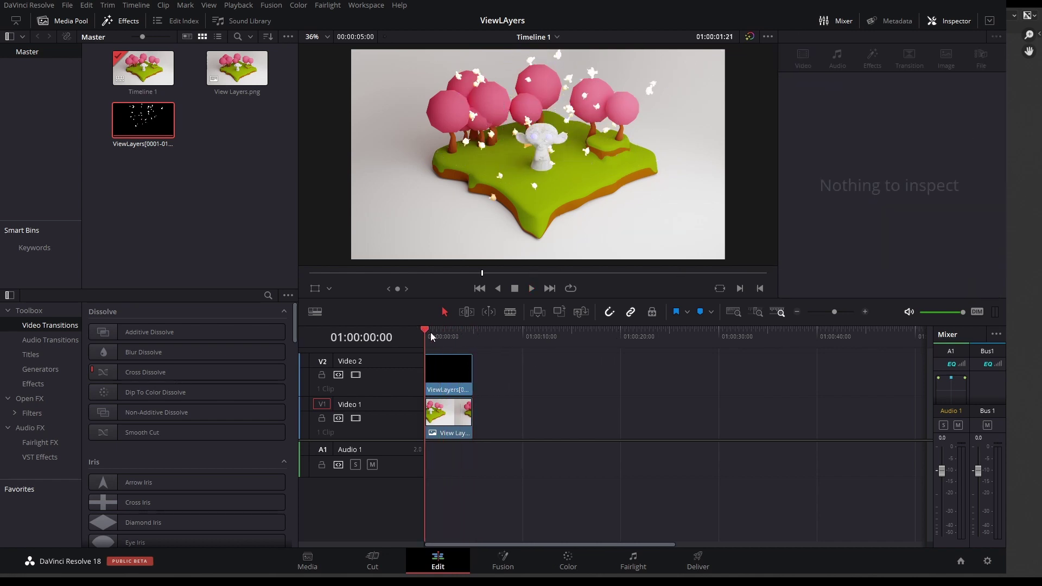
mouse_move(434, 334)
left_mouse_down()
mouse_move(478, 341)
mouse_move(428, 351)
mouse_move(480, 344)
mouse_move(434, 351)
left_mouse_up()
key("space")
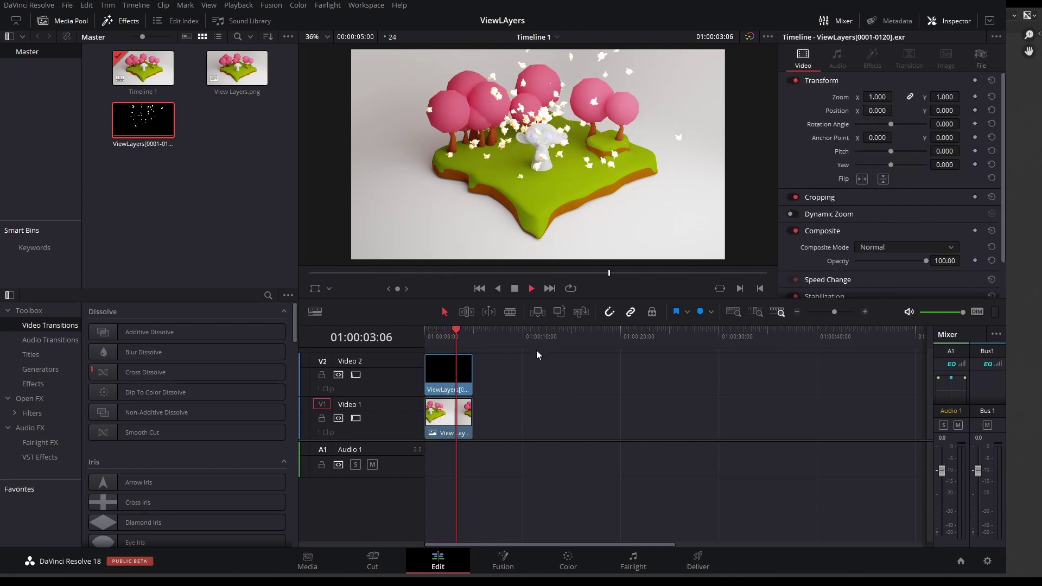
left_click(441, 331)
mouse_move(442, 331)
left_mouse_down()
mouse_move(486, 335)
mouse_move(425, 333)
left_mouse_up()
key("Up")
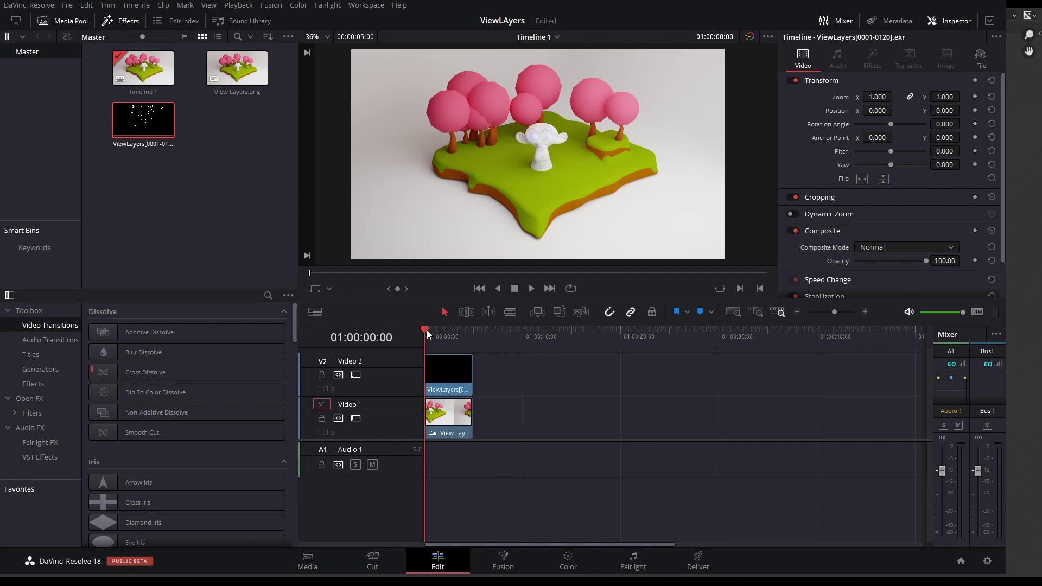
mouse_move(431, 330)
left_mouse_down()
mouse_move(470, 334)
mouse_move(441, 330)
mouse_move(457, 330)
left_mouse_up()
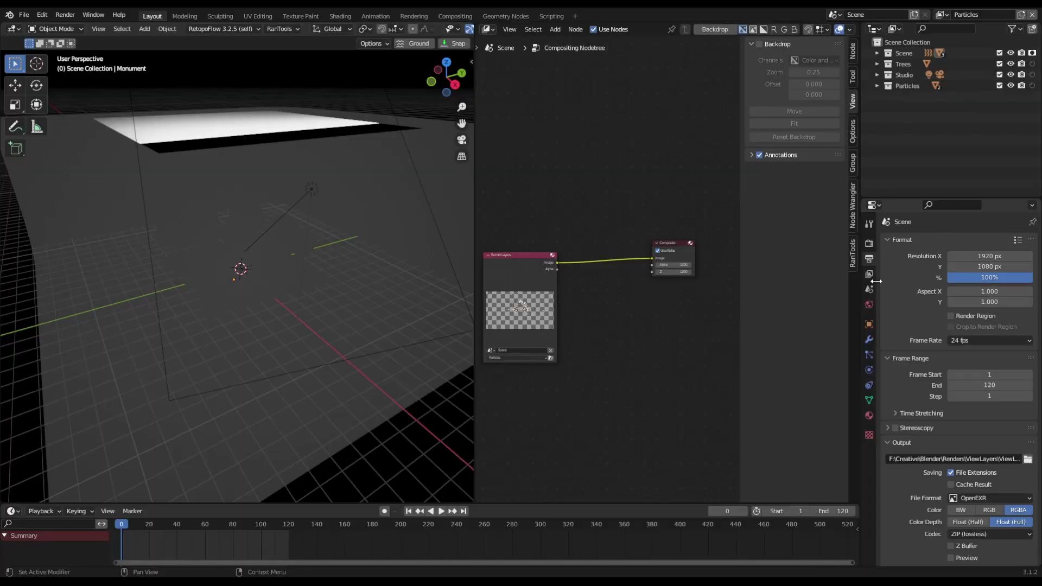
Switch back to Blender and set the render engine to Cycles
left_click(869, 243)
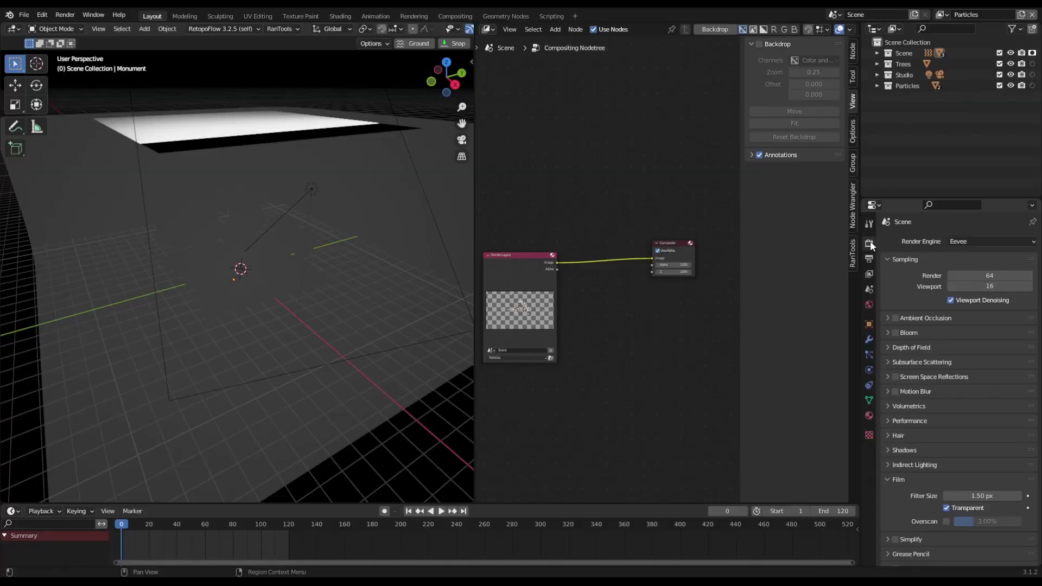
left_click(969, 241)
left_click(972, 277)
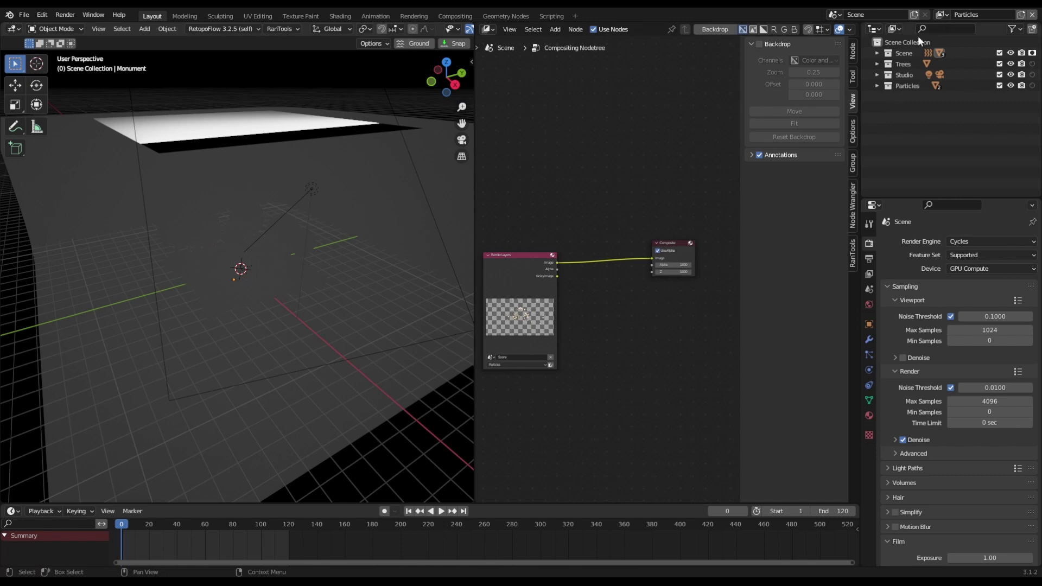
Make Environment the active view layer, display its view layer settings, and reopen the list of view layers
left_click(943, 15)
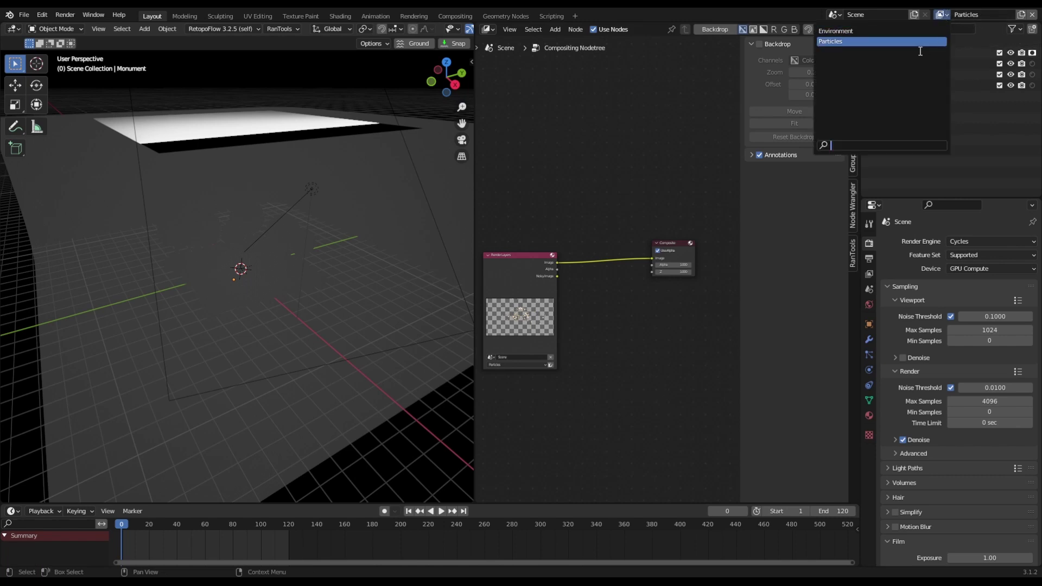
left_click(919, 32)
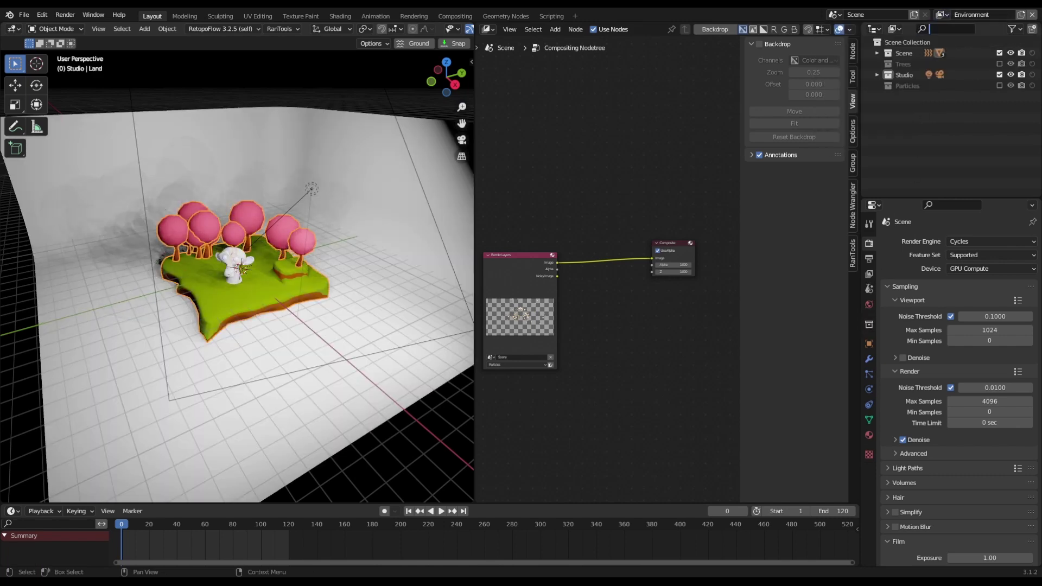
left_click(868, 273)
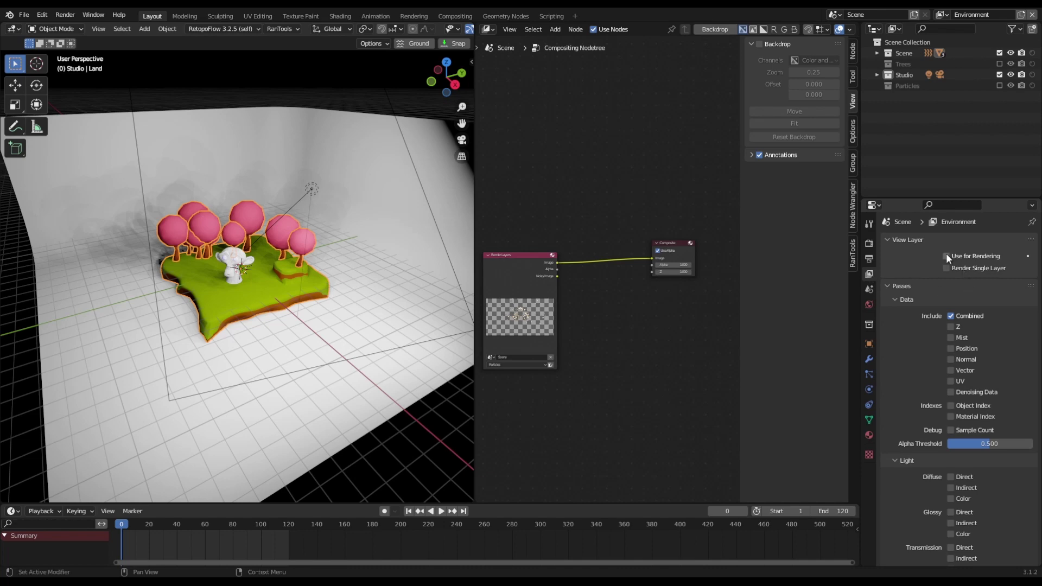
left_click(942, 14)
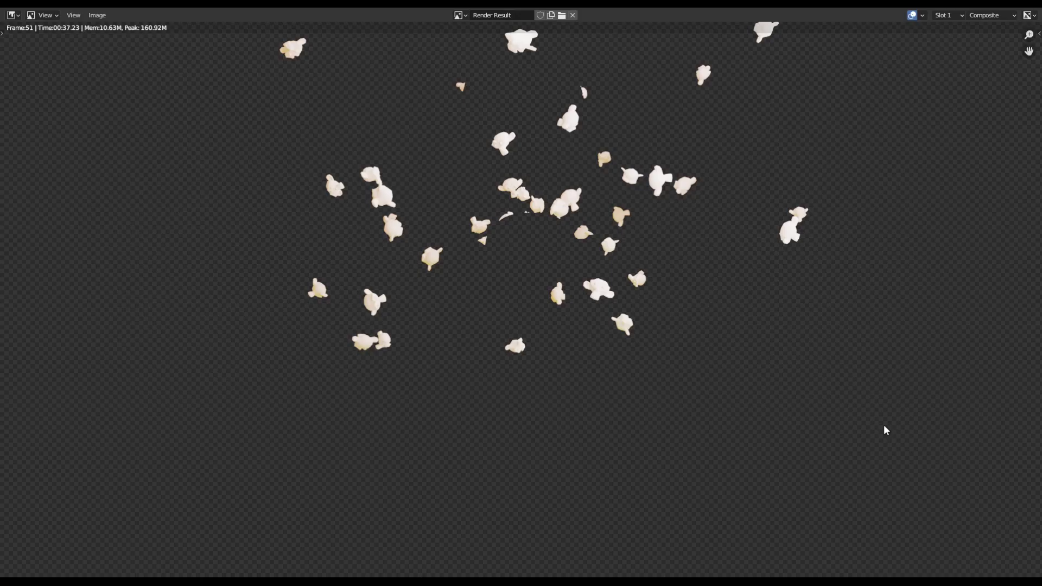